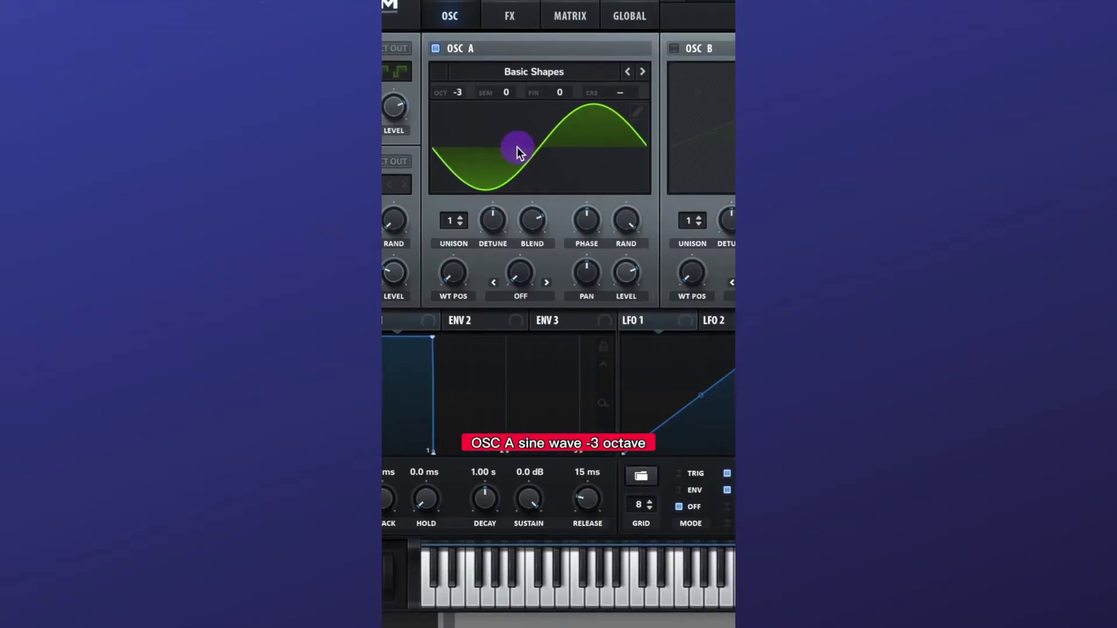
Lower OSC A's random phase to zero, set its warp mode to FM (From B) and adjust the warp amount
{"action": "left_click", "coordinate": [628, 236]}
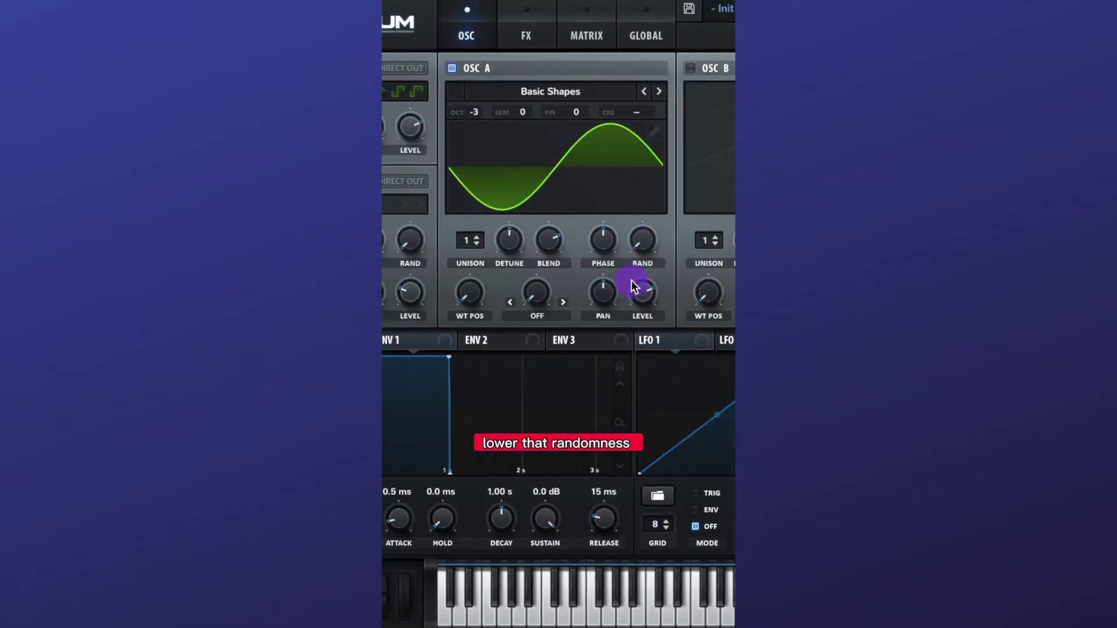
{"action": "left_click", "coordinate": [539, 293]}
{"action": "left_click_drag", "start_coordinate": [544, 299], "coordinate": [541, 294]}
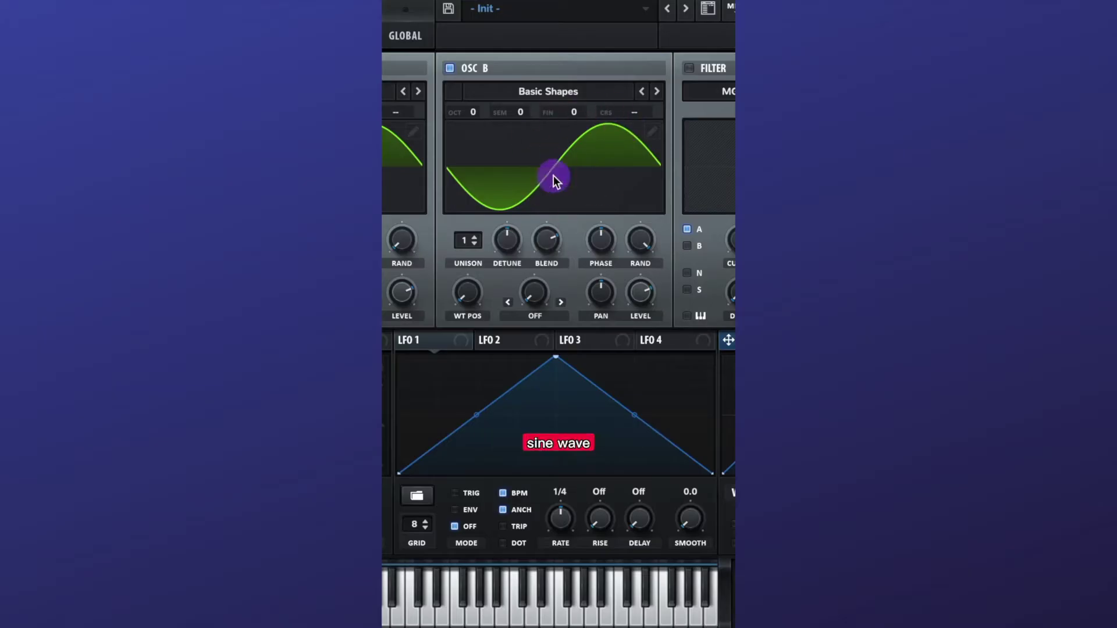
Bring OSC B's random phase and level to zero, and assign LFO 1 to OSC A's FM (From B) amount
{"action": "left_click", "coordinate": [652, 239]}
{"action": "left_click_drag", "start_coordinate": [643, 292], "coordinate": [642, 311]}
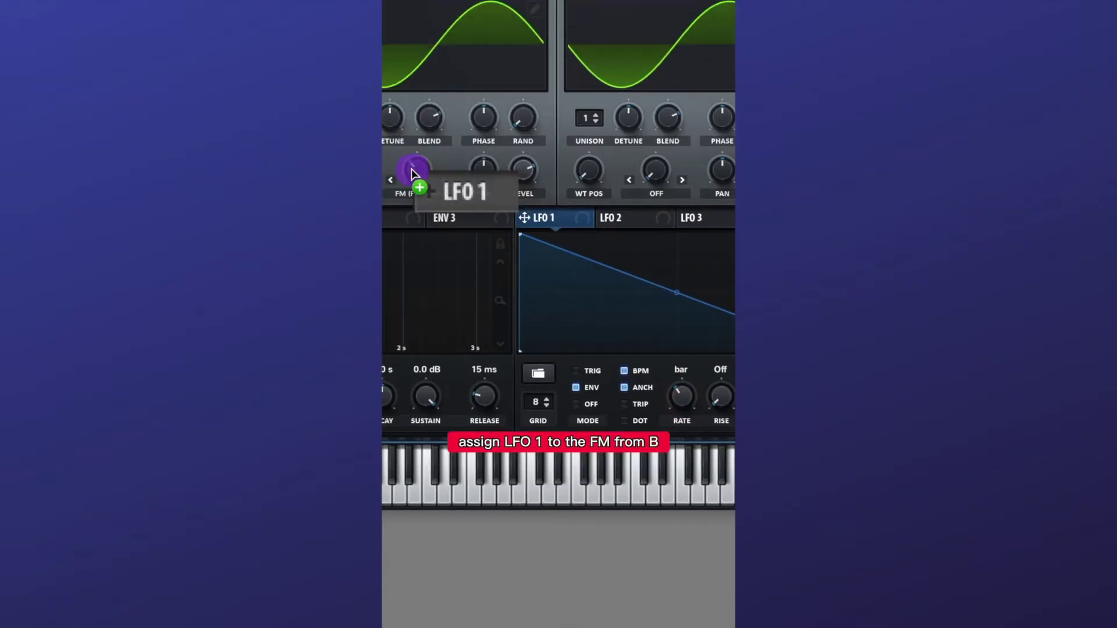
{"action": "left_click_drag", "start_coordinate": [428, 143], "coordinate": [559, 96]}
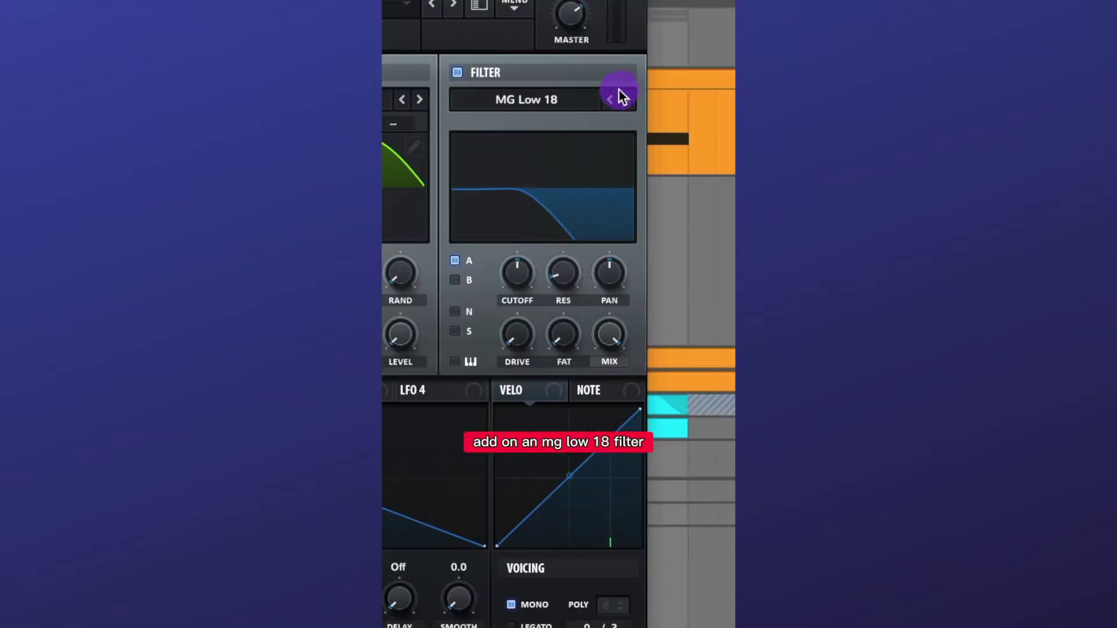
Adjust the MG Low 18 filter's cutoff and raise its drive
{"action": "left_click_drag", "start_coordinate": [517, 277], "coordinate": [560, 276]}
{"action": "left_click_drag", "start_coordinate": [525, 340], "coordinate": [543, 314]}
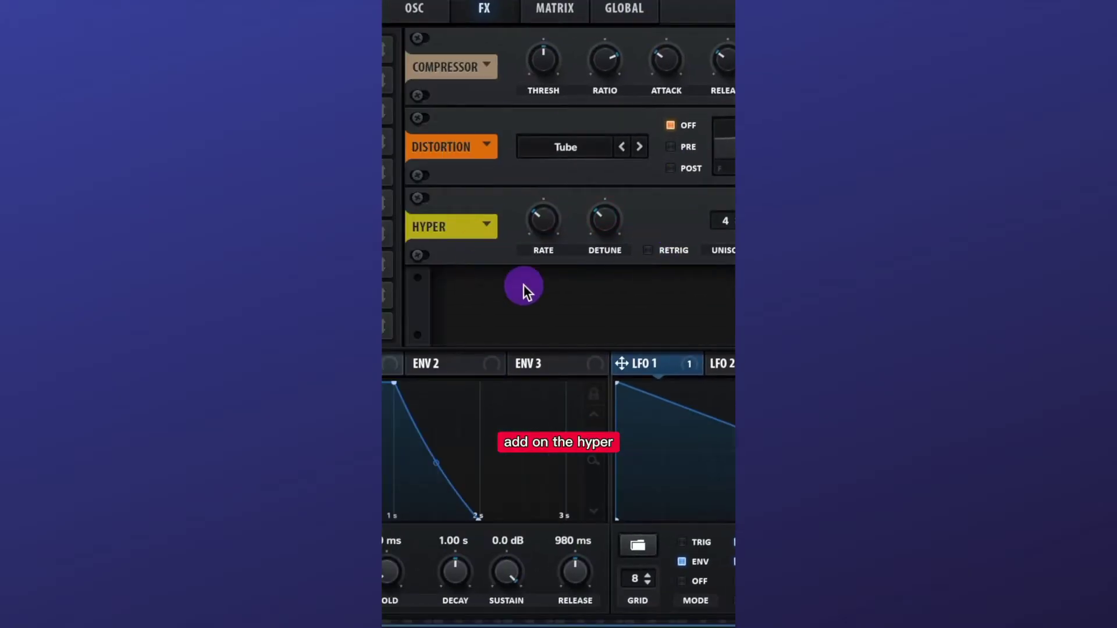
Set the Hyper effect's unison to 2 and add a low-cut EQ at about 130 Hz
{"action": "left_click_drag", "start_coordinate": [725, 221], "coordinate": [744, 251]}
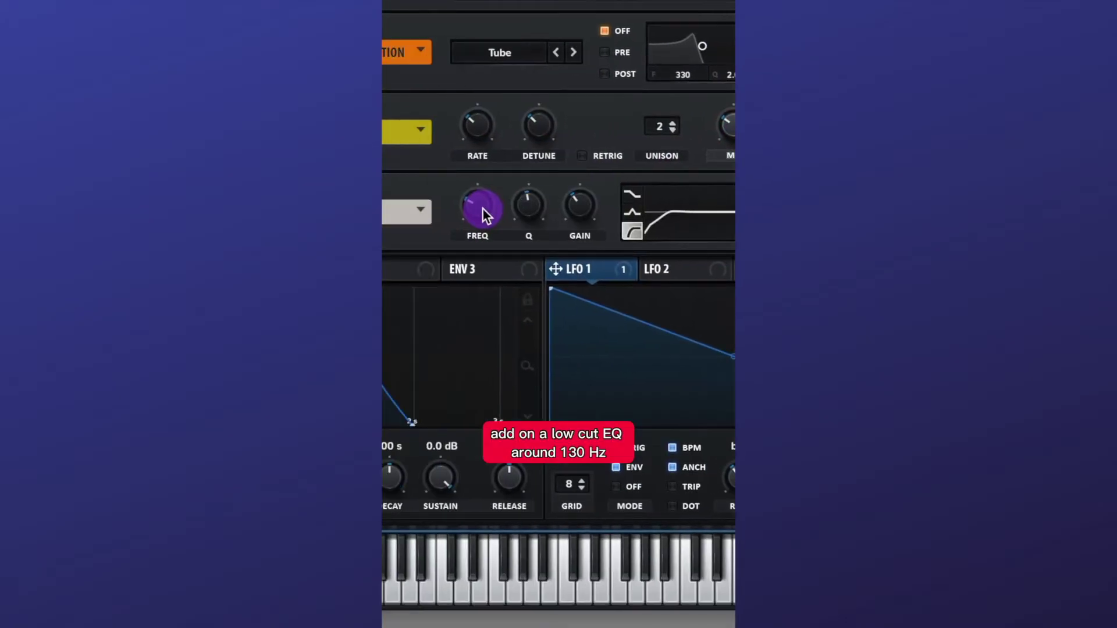
{"action": "mouse_move", "coordinate": [483, 207]}
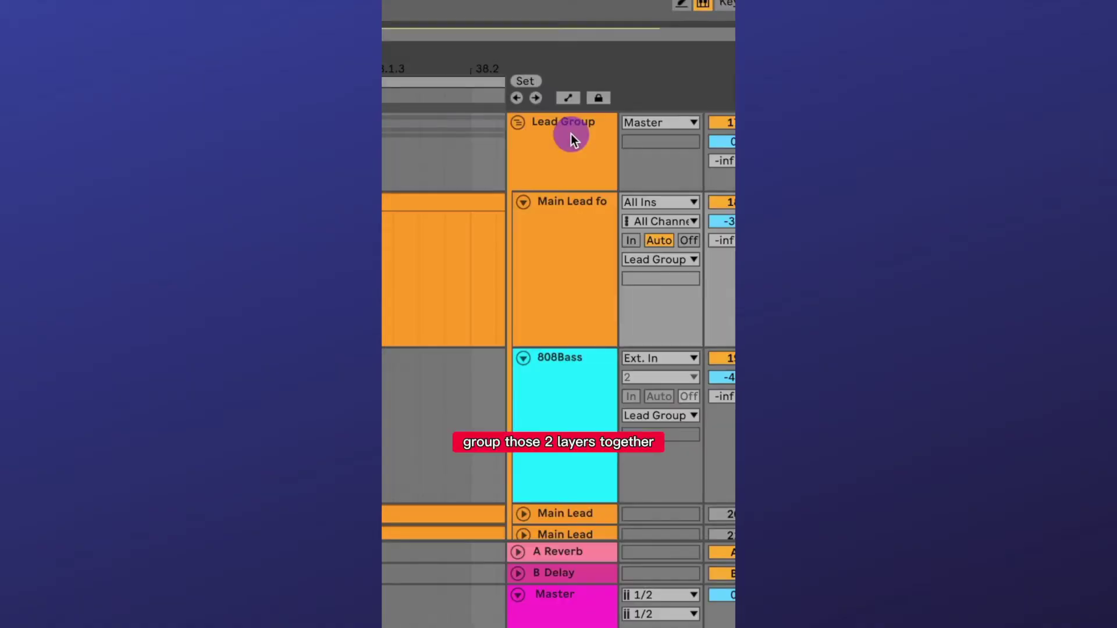
Select the Lead Group track that contains the main lead and 808Bass layers
{"action": "left_click", "coordinate": [572, 139]}
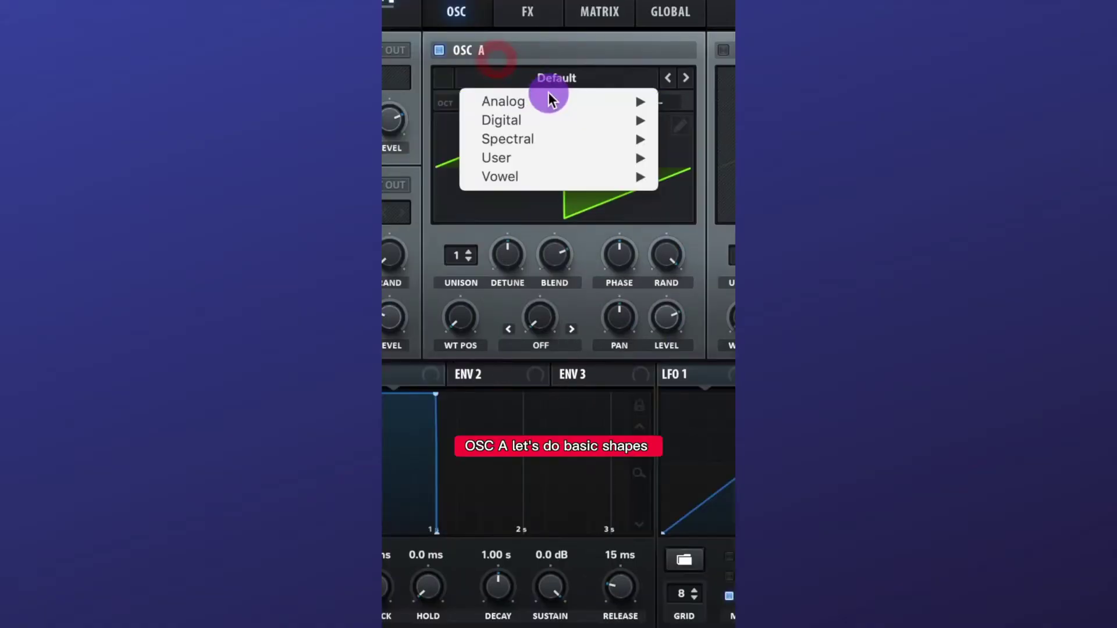
Load the analog Basic Shapes wavetable into OSC A and move its wavetable position to the saw shape
{"action": "mouse_move", "coordinate": [547, 94]}
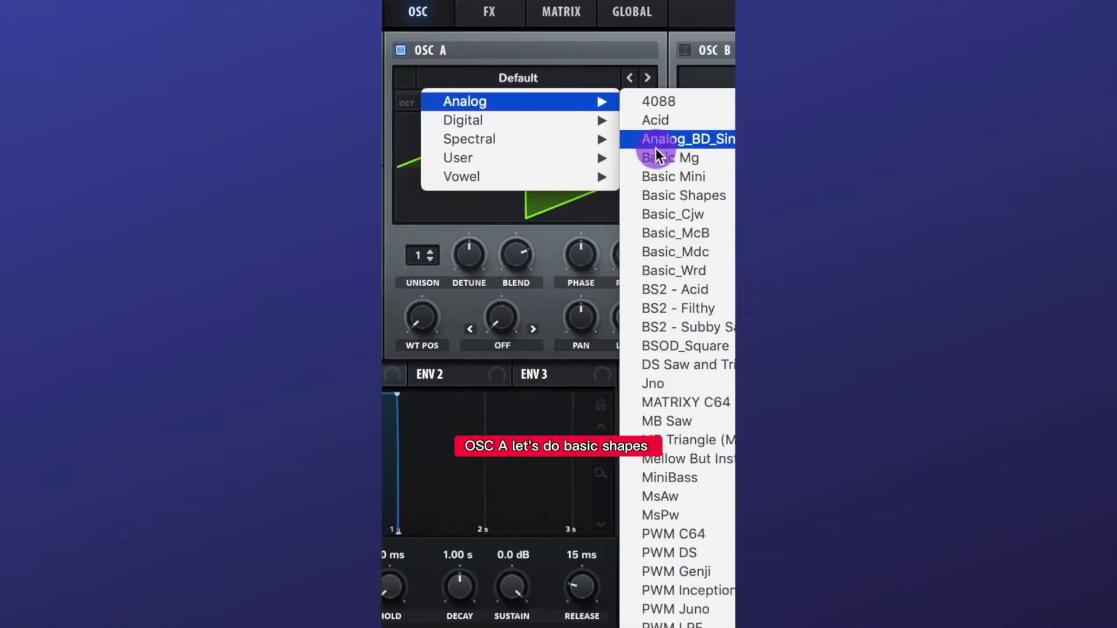
{"action": "left_click", "coordinate": [523, 196]}
{"action": "left_click_drag", "start_coordinate": [446, 322], "coordinate": [445, 302]}
Set OSC A's warp mode to PWM and raise the warp amount until the wave becomes a narrow pulse
{"action": "left_click", "coordinate": [524, 343]}
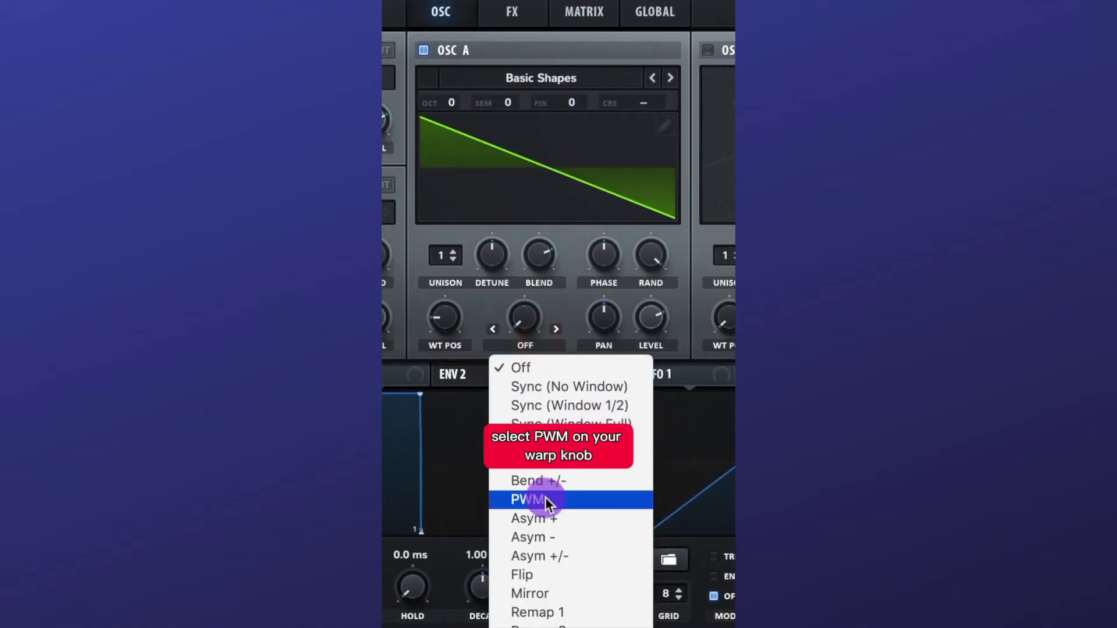
{"action": "left_click", "coordinate": [545, 498]}
{"action": "left_click_drag", "start_coordinate": [526, 337], "coordinate": [552, 146]}
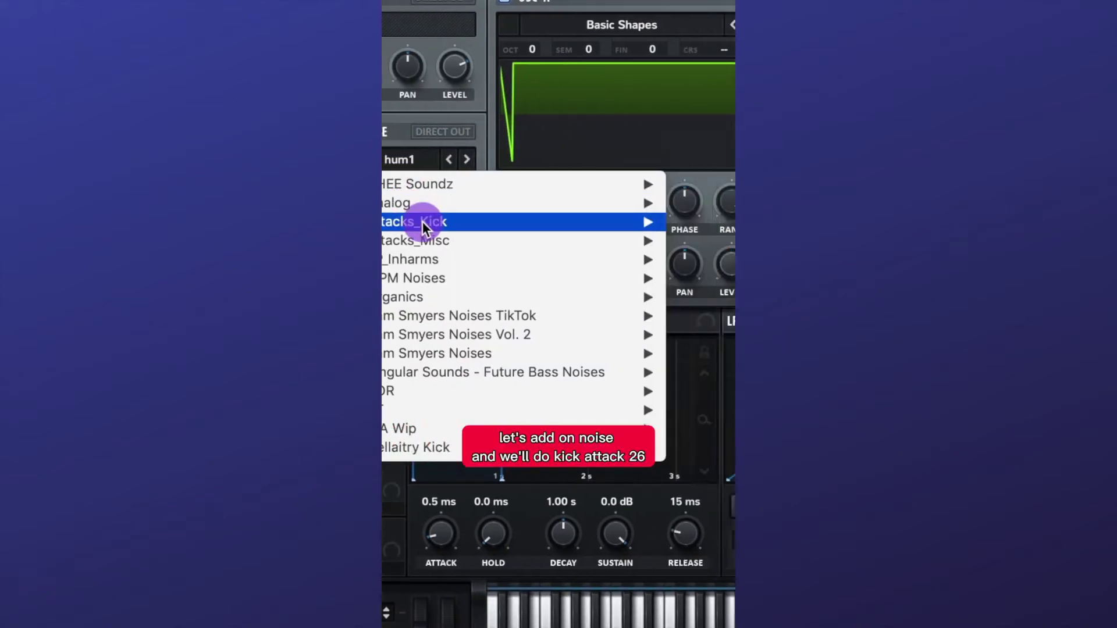
Load the XF_KikAtk_26 kick attack into the noise oscillator, raise its level and make it one-shot
{"action": "mouse_move", "coordinate": [422, 221]}
{"action": "left_click", "coordinate": [556, 280]}
{"action": "left_click_drag", "start_coordinate": [564, 264], "coordinate": [578, 244]}
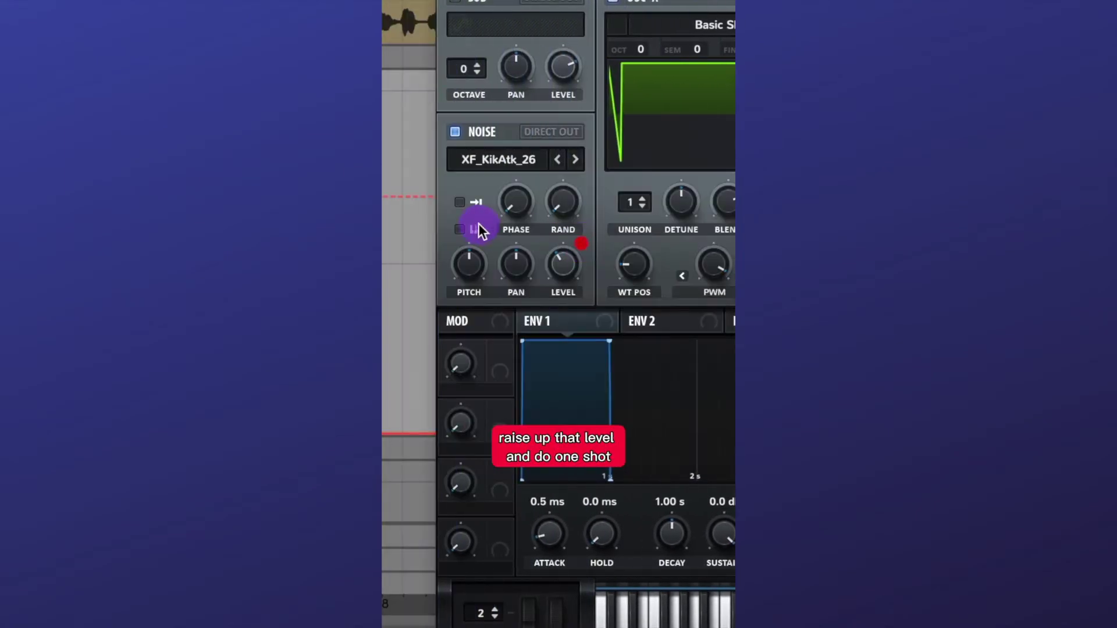
{"action": "left_click", "coordinate": [459, 203]}
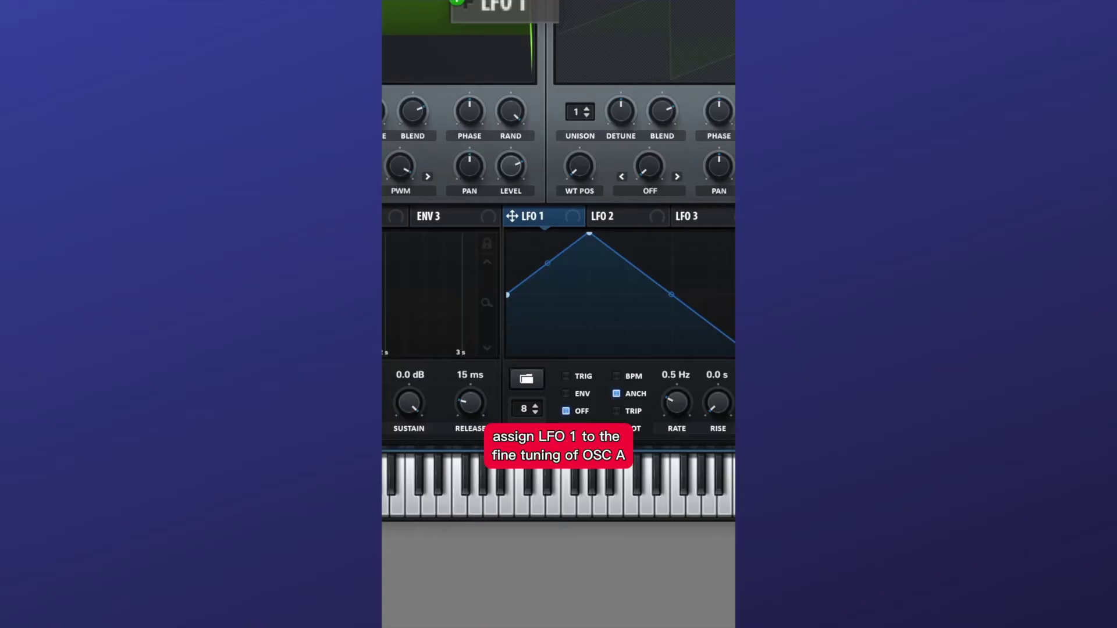
Assign LFO 1 to OSC A's fine tuning and LFO 2 to OSC A's level
{"action": "left_click_drag", "start_coordinate": [511, 214], "coordinate": [588, 211]}
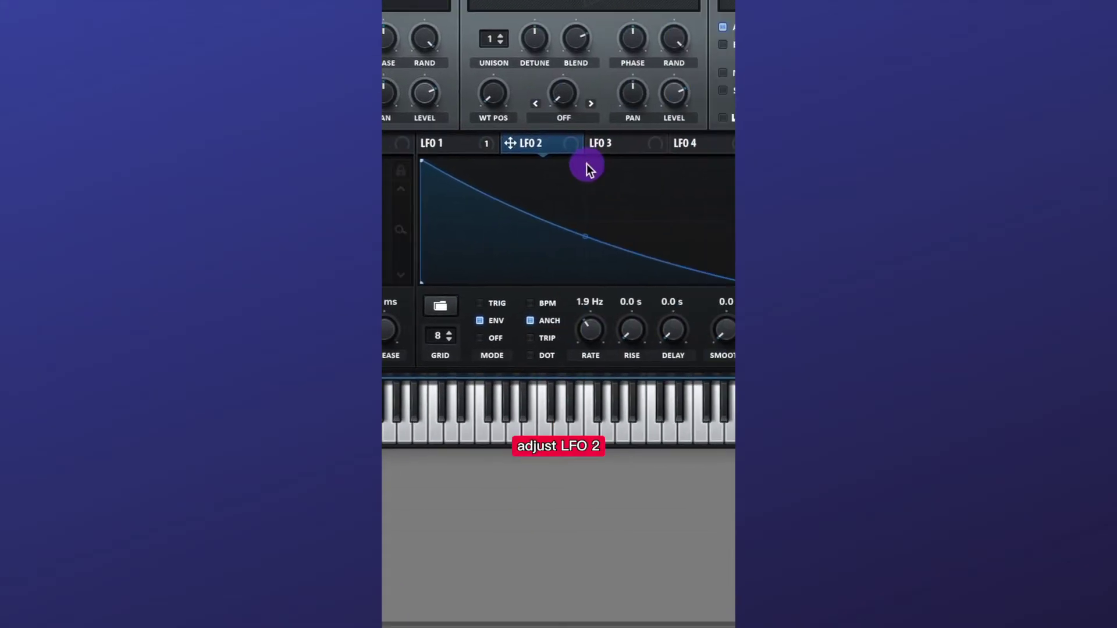
{"action": "left_click_drag", "start_coordinate": [511, 143], "coordinate": [425, 94]}
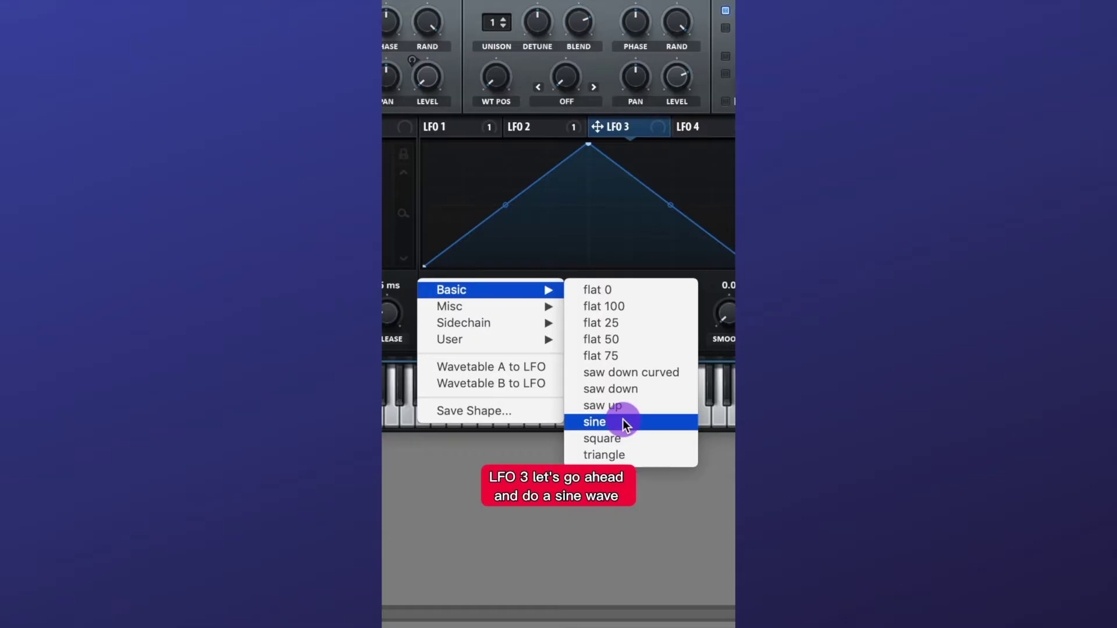
Shape LFO 3 as a basic sine with mode Off and rate 1/2, and assign it to OSC A's pan
{"action": "left_click", "coordinate": [622, 422]}
{"action": "left_click", "coordinate": [482, 321]}
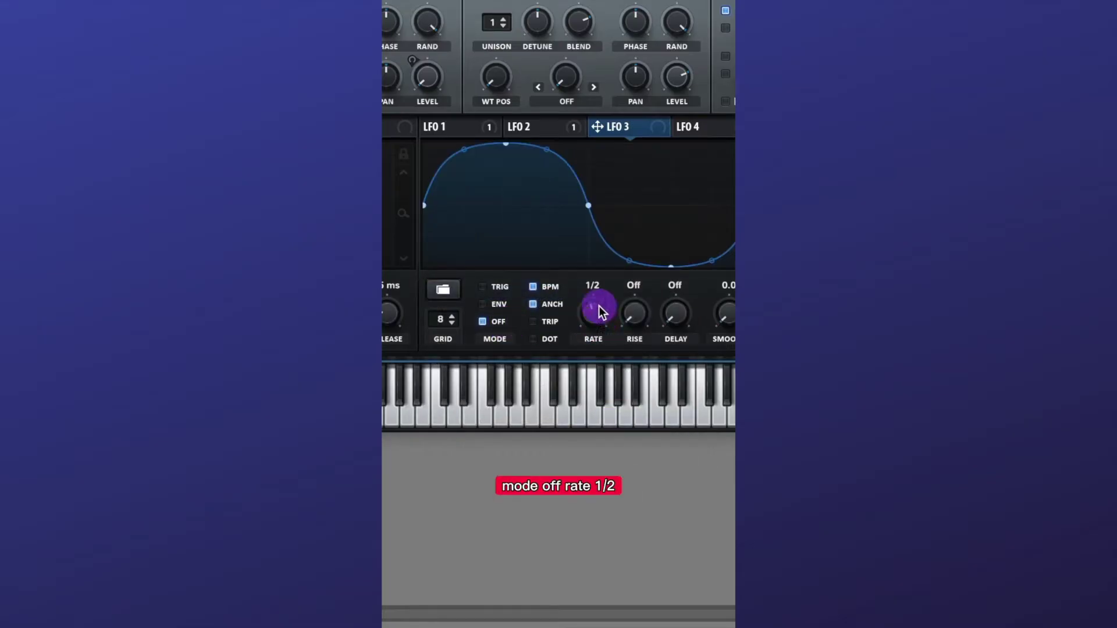
{"action": "left_click_drag", "start_coordinate": [611, 127], "coordinate": [628, 102]}
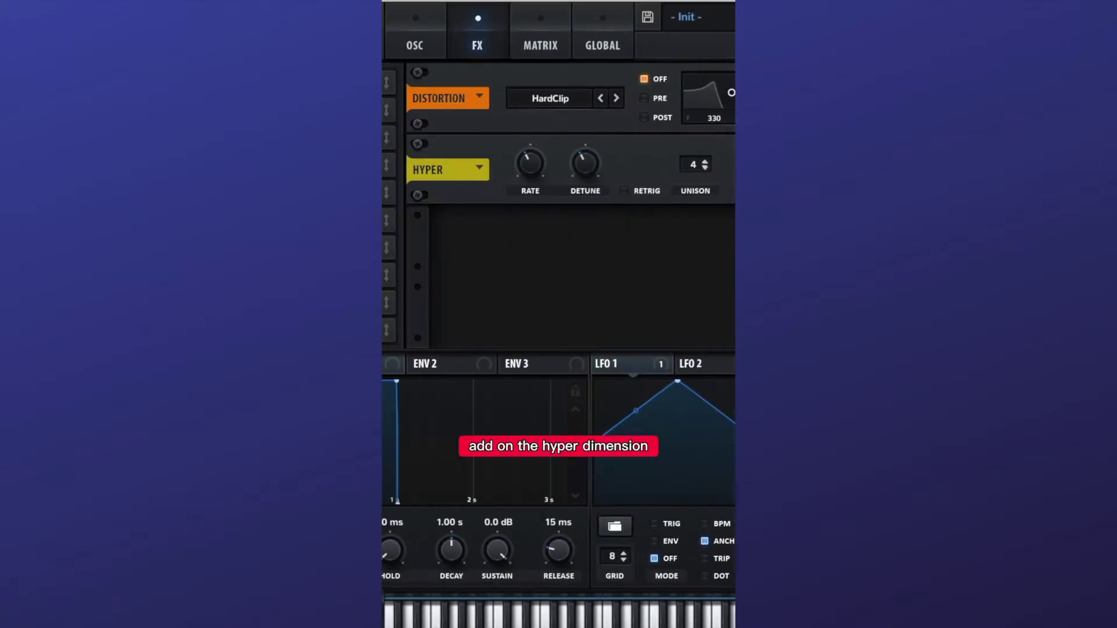
Adjust the Hyper effect and assign Macro 1 to the Hyper and Dimension mix amounts
{"action": "mouse_move", "coordinate": [555, 172]}
{"action": "left_mouse_down"}
{"action": "mouse_move", "coordinate": [553, 199]}
{"action": "mouse_move", "coordinate": [543, 189]}
{"action": "left_mouse_up"}
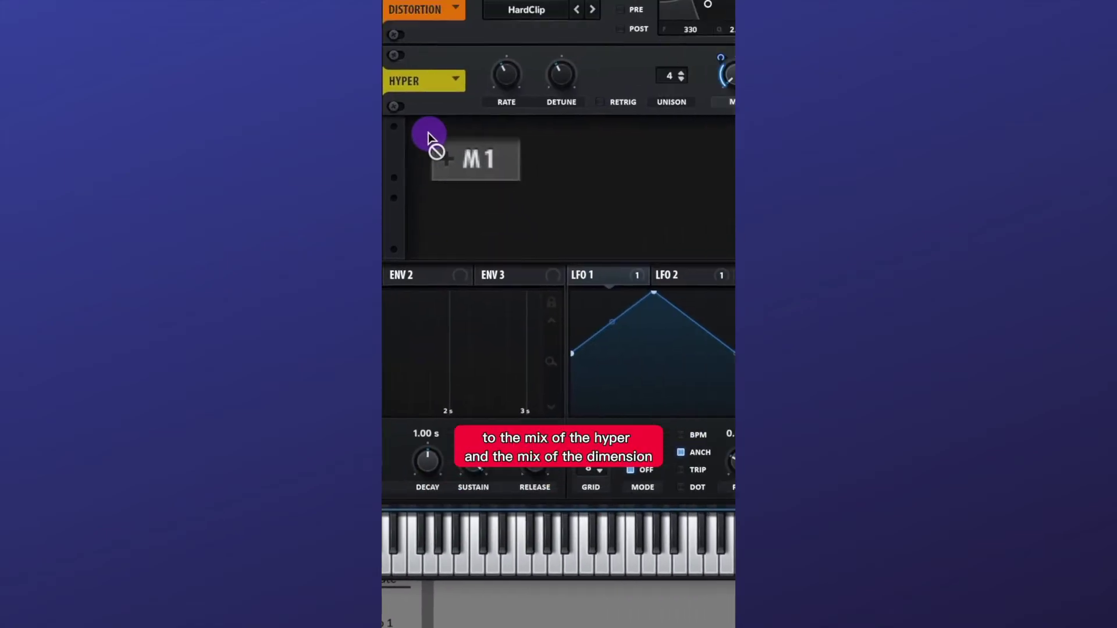
{"action": "left_click_drag", "start_coordinate": [430, 142], "coordinate": [564, 175]}
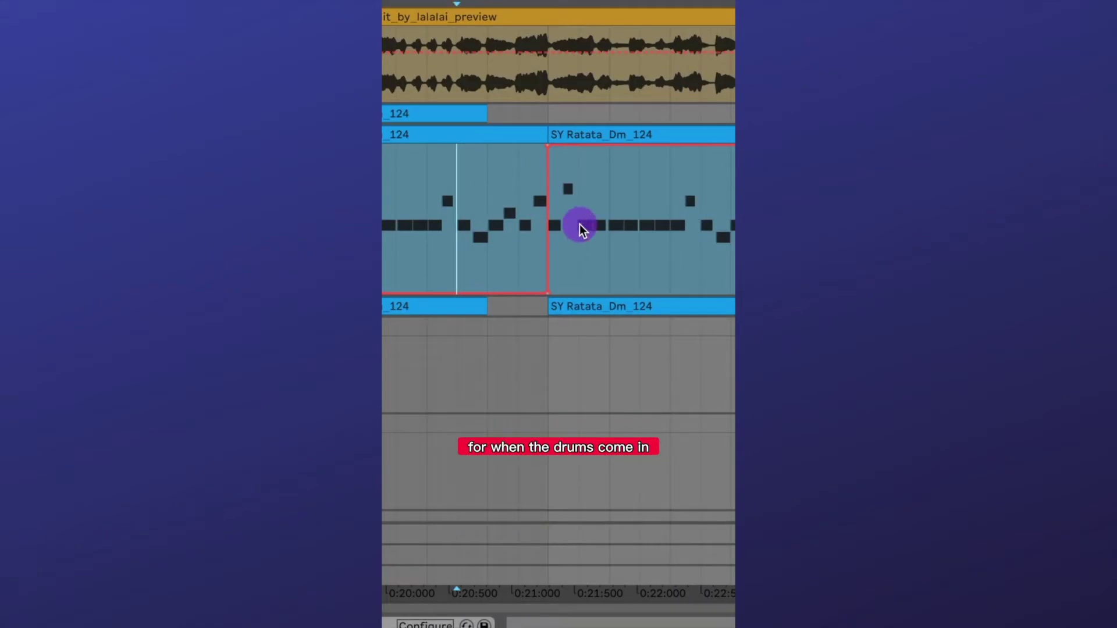
Shape the EQ effect with a low cut and a high cut that trims some of the top end
{"action": "key", "text": "space"}
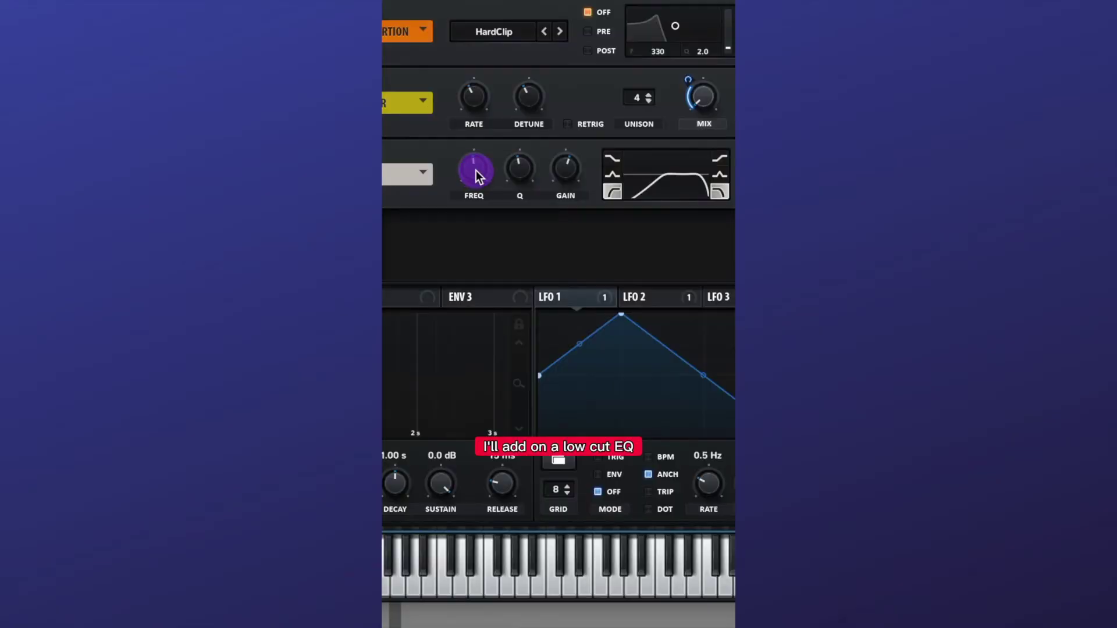
{"action": "left_click_drag", "start_coordinate": [572, 168], "coordinate": [565, 166]}
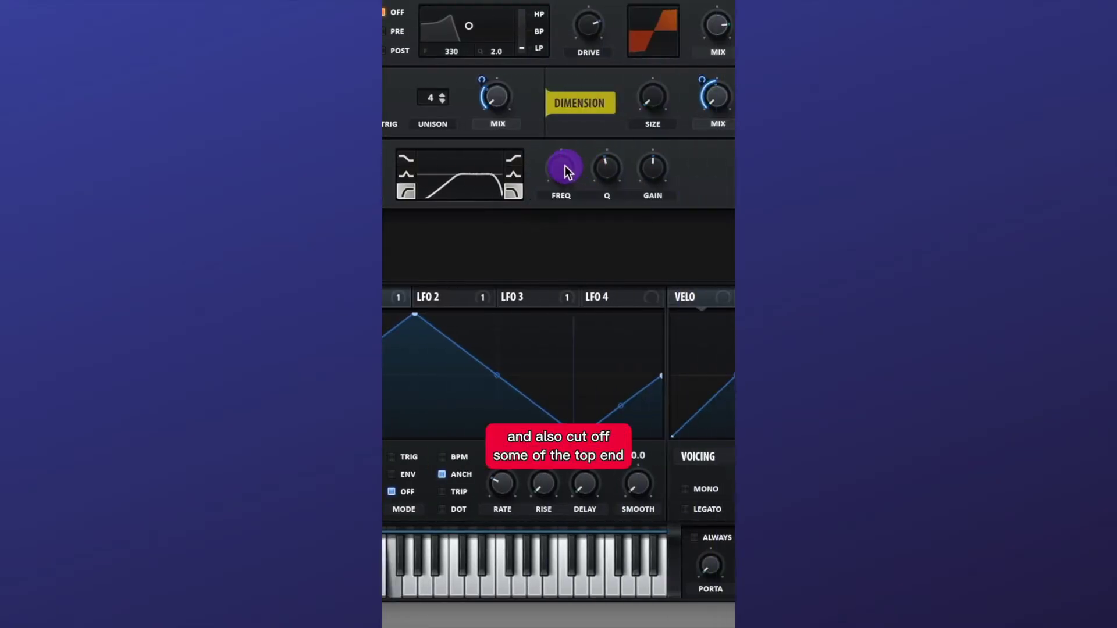
Make Macro 1 the aux source of the LFO 3 pan modulation in the matrix and set its mod option
{"action": "left_click_drag", "start_coordinate": [526, 226], "coordinate": [588, 235]}
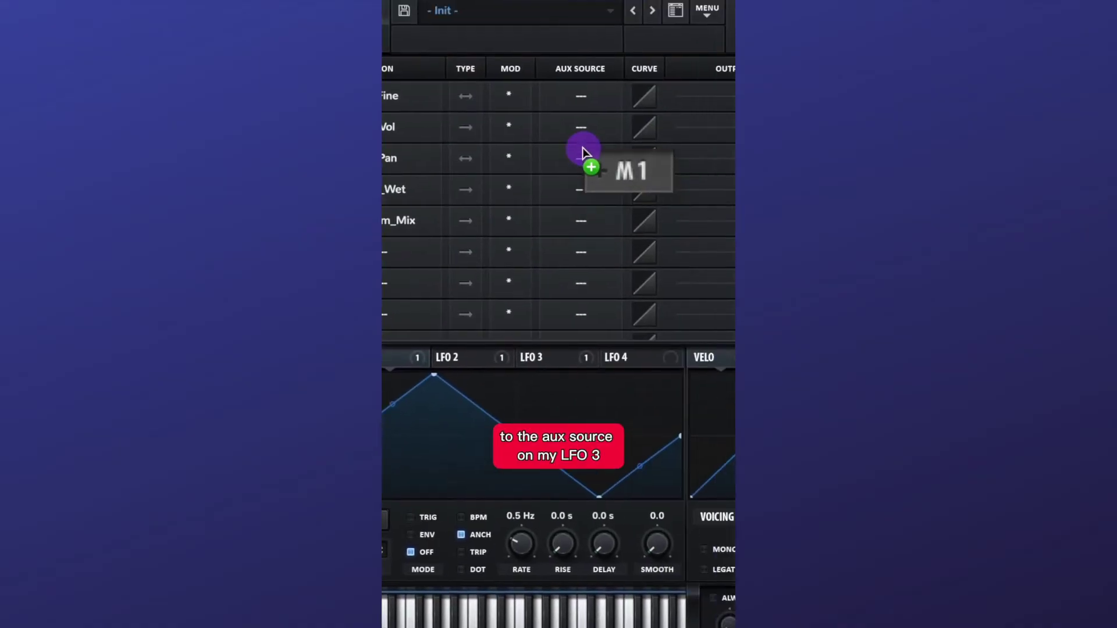
{"action": "left_click_drag", "start_coordinate": [582, 148], "coordinate": [580, 157]}
{"action": "right_click", "coordinate": [509, 157]}
{"action": "left_click", "coordinate": [516, 183]}
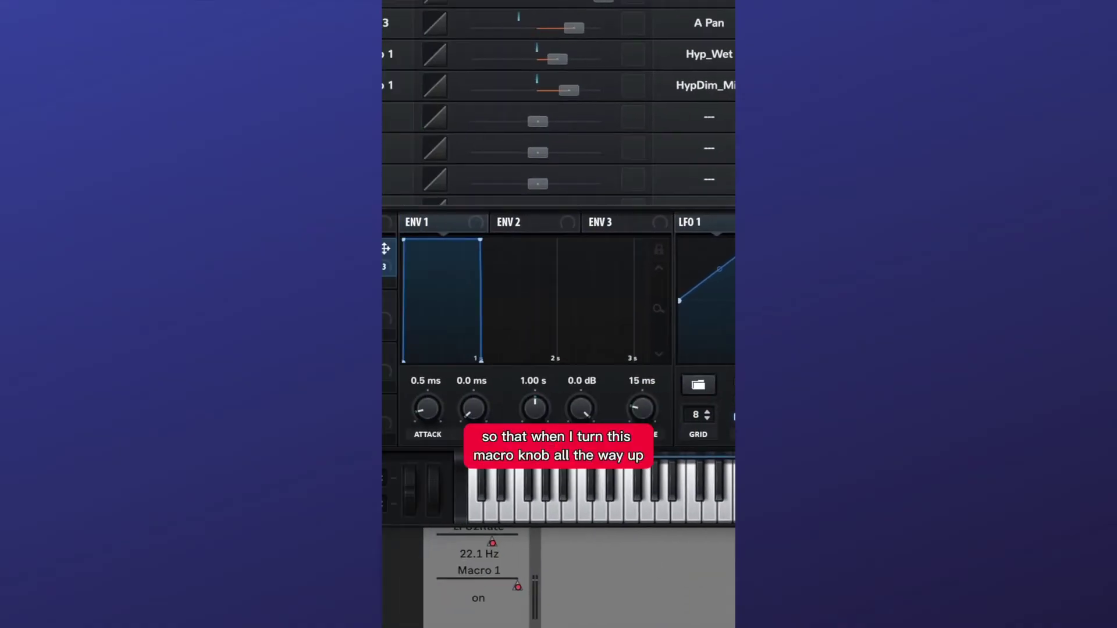
Turn the Macro 1 knob all the way up
{"action": "left_click", "coordinate": [486, 210]}
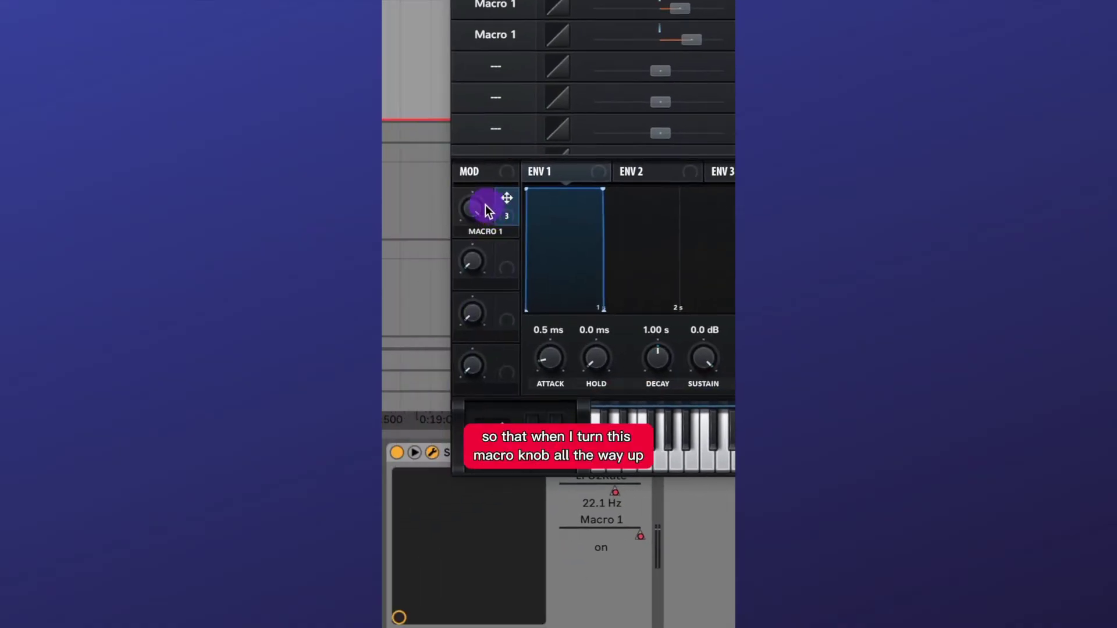
{"action": "left_click_drag", "start_coordinate": [479, 221], "coordinate": [504, 218]}
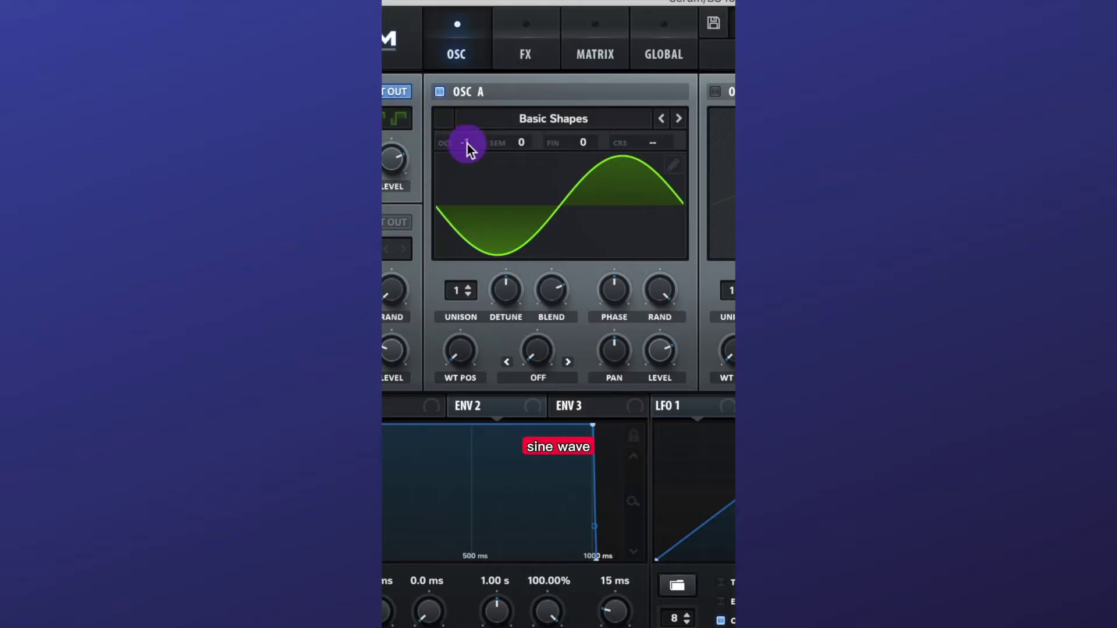
Zero the random phase of both sine oscillators, with OSC A's level at maximum and OSC B's level at zero
{"action": "left_click_drag", "start_coordinate": [668, 292], "coordinate": [696, 432]}
{"action": "left_click", "coordinate": [665, 356]}
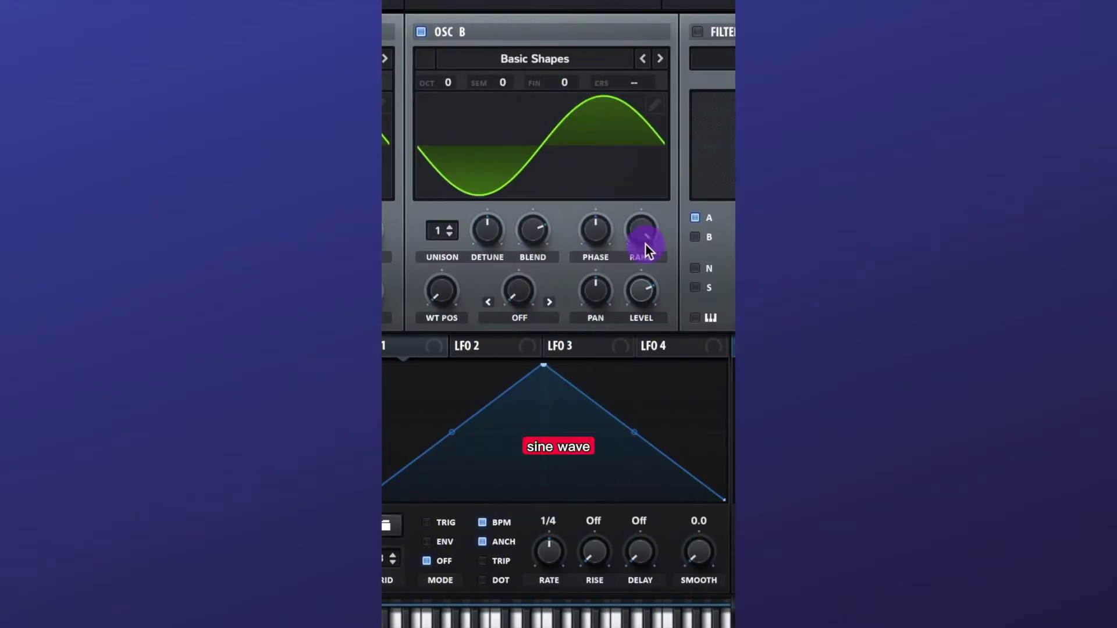
{"action": "left_click_drag", "start_coordinate": [641, 291], "coordinate": [663, 442]}
{"action": "left_click_drag", "start_coordinate": [640, 232], "coordinate": [699, 500]}
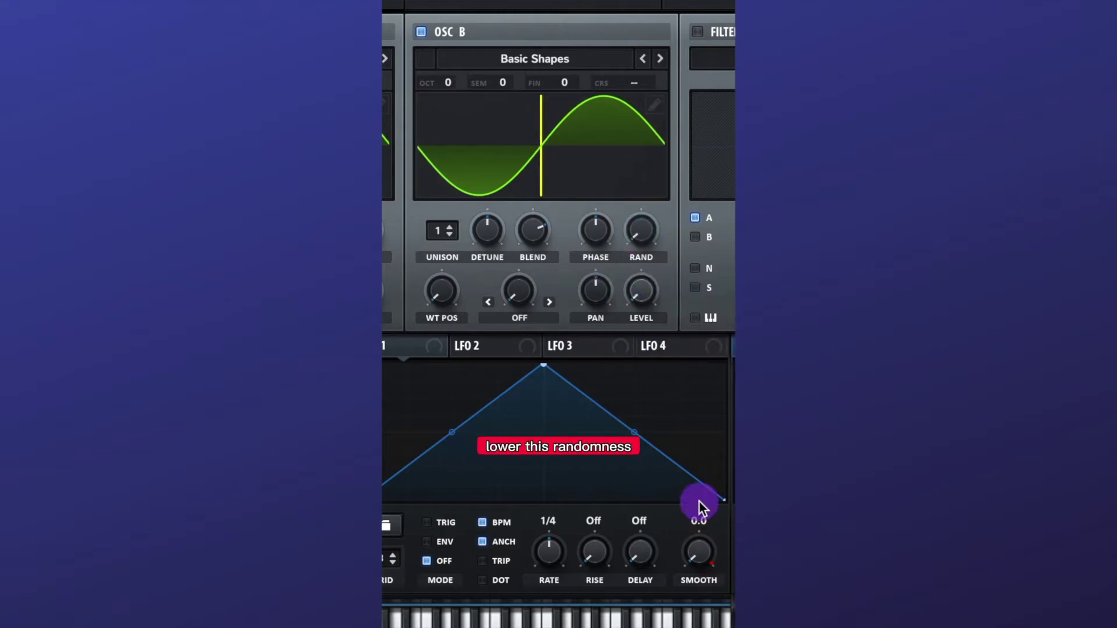
Set OSC A's warp mode to FM (From B) and raise the FM amount
{"action": "left_click", "coordinate": [536, 225]}
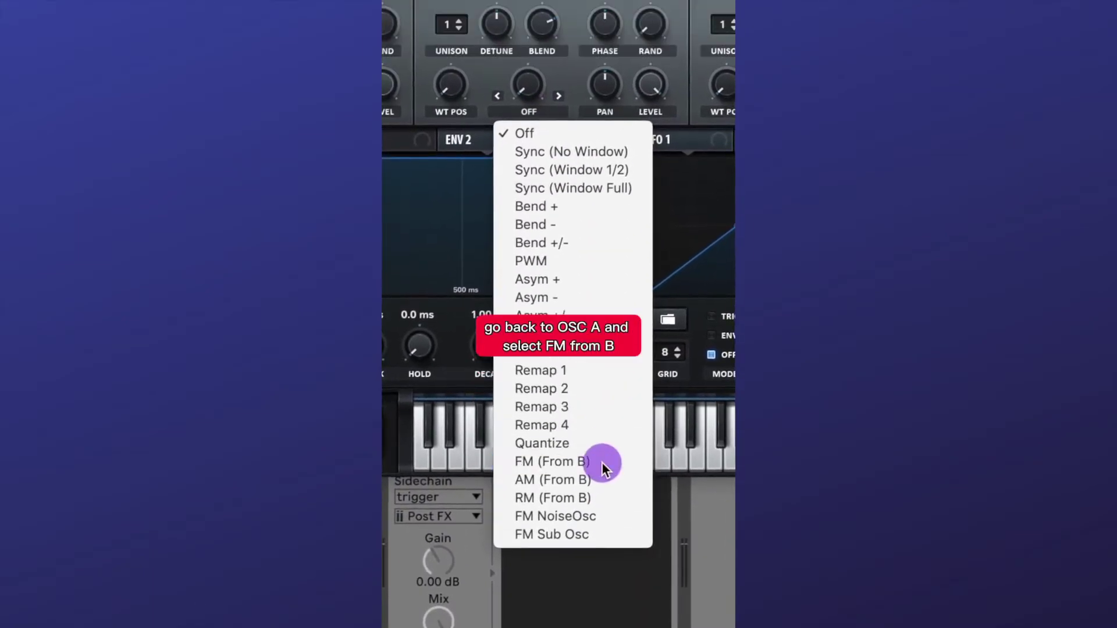
{"action": "left_click", "coordinate": [581, 575]}
{"action": "left_click_drag", "start_coordinate": [518, 174], "coordinate": [519, 152]}
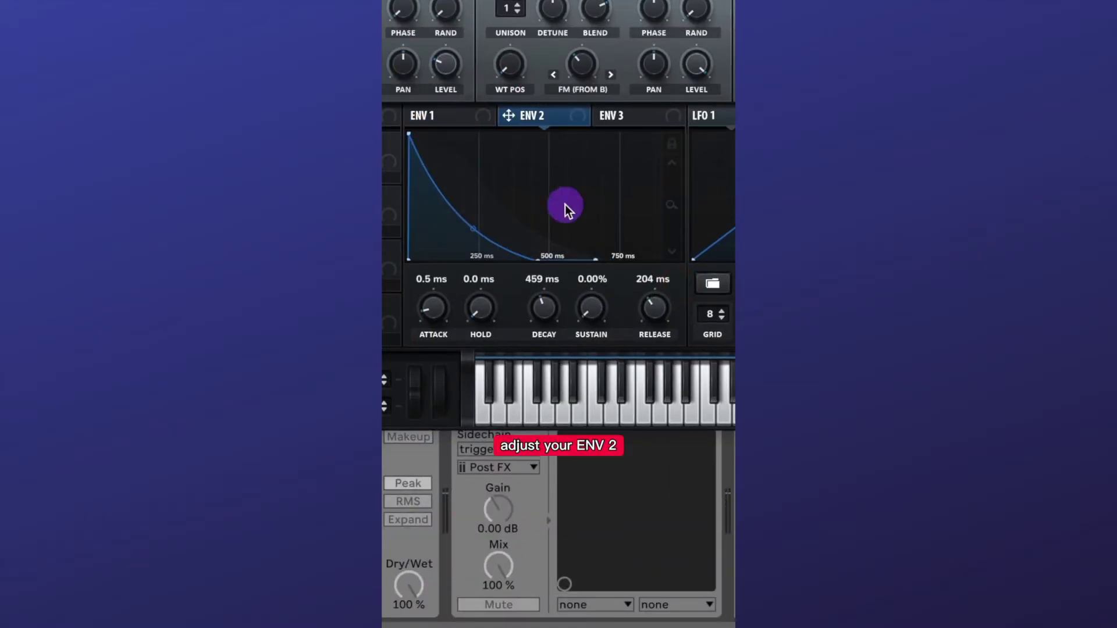
Assign ENV 2 and LFO 1, with the LFO in envelope mode at 70.0 Hz, to OSC A's FM (From B) amount
{"action": "left_click_drag", "start_coordinate": [568, 117], "coordinate": [577, 69]}
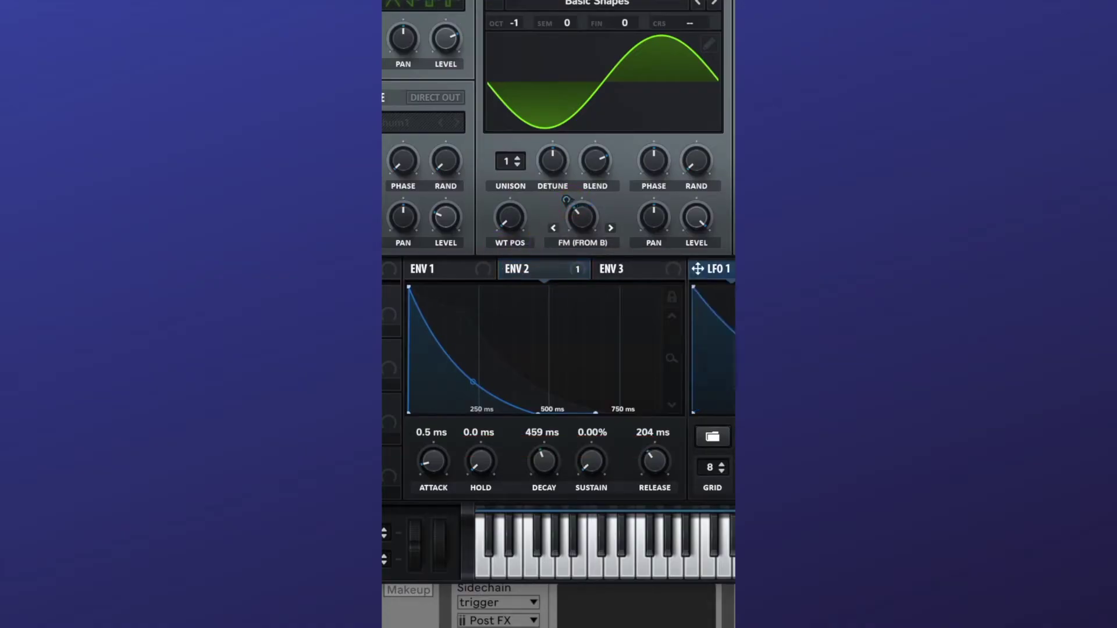
{"action": "left_click", "coordinate": [703, 268]}
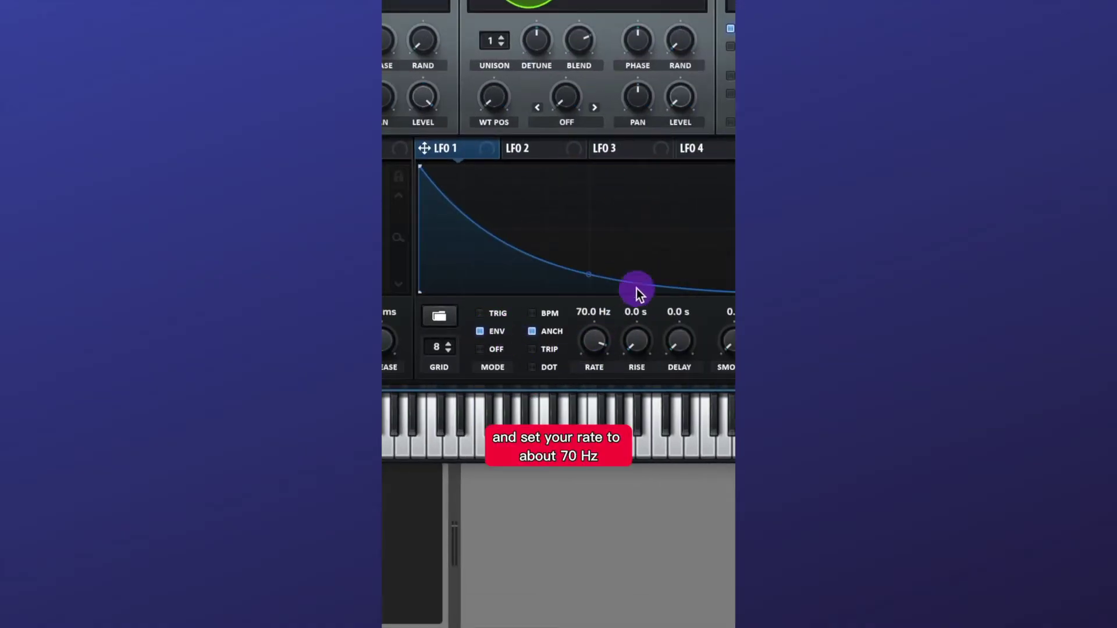
{"action": "left_click_drag", "start_coordinate": [489, 152], "coordinate": [290, 90]}
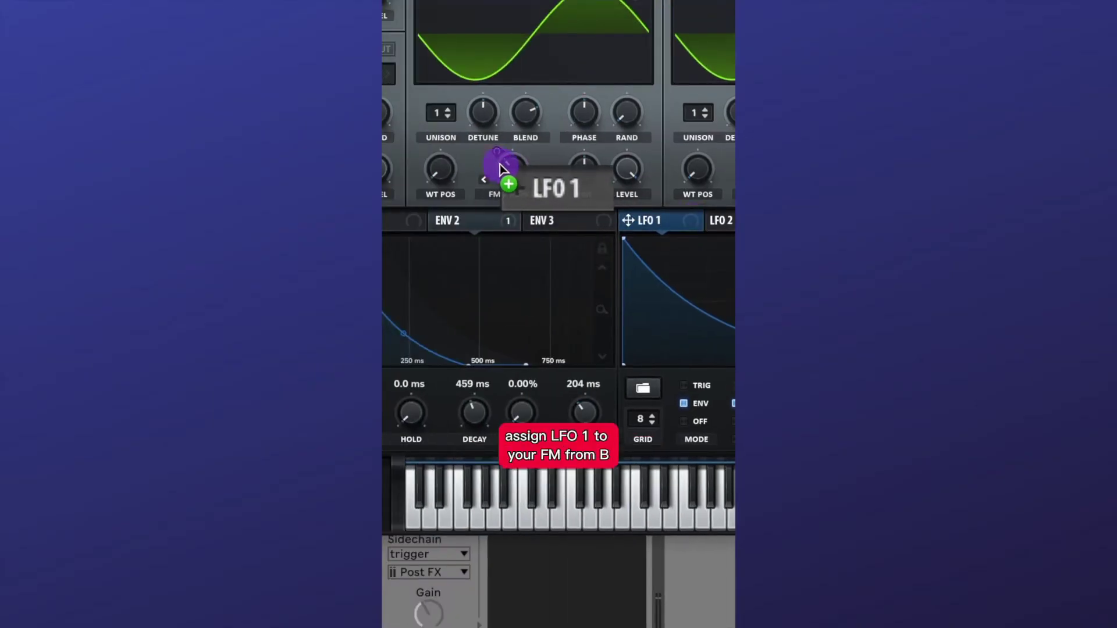
{"action": "left_click_drag", "start_coordinate": [500, 164], "coordinate": [502, 178]}
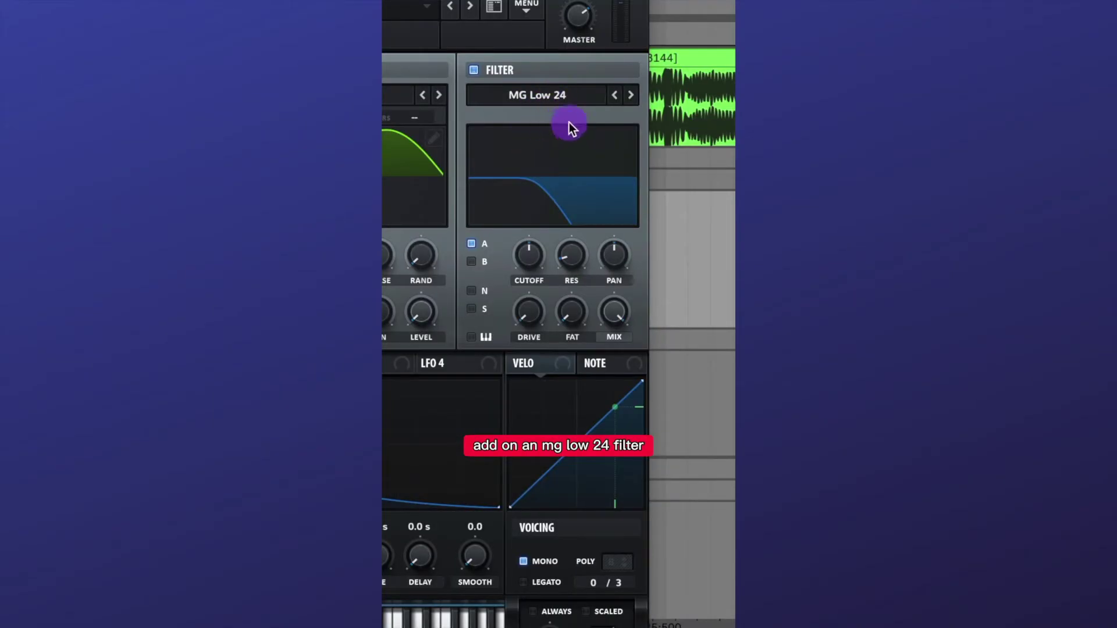
Raise the MG Low 24 filter's resonance, set its drive to about 4%, and modulate its cutoff with ENV 2
{"action": "left_click_drag", "start_coordinate": [569, 122], "coordinate": [585, 205]}
{"action": "left_click_drag", "start_coordinate": [529, 316], "coordinate": [532, 308]}
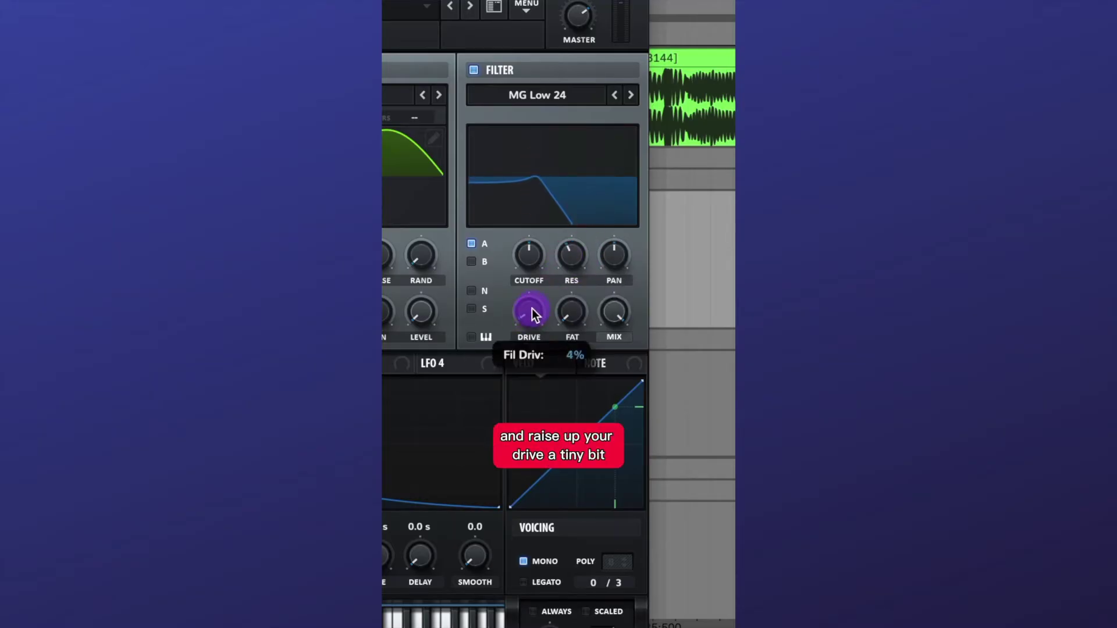
{"action": "left_click_drag", "start_coordinate": [534, 182], "coordinate": [511, 237]}
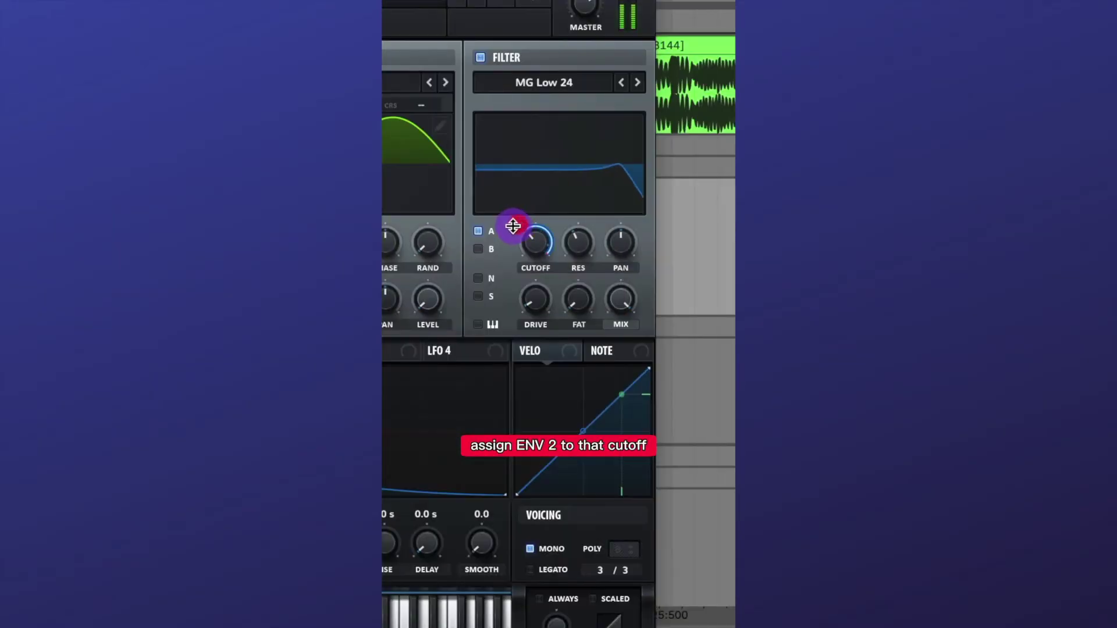
Add the Hyper/Dimension effect and a Tube distortion with its drive and mix at about 40%
{"action": "left_click", "coordinate": [427, 216]}
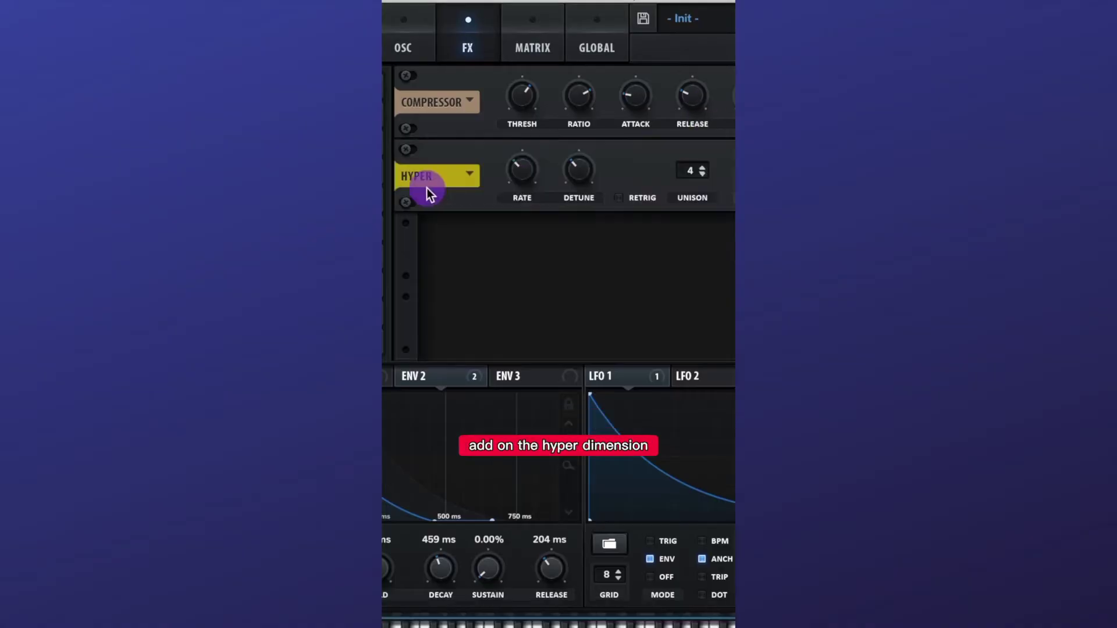
{"action": "left_click_drag", "start_coordinate": [555, 174], "coordinate": [555, 176]}
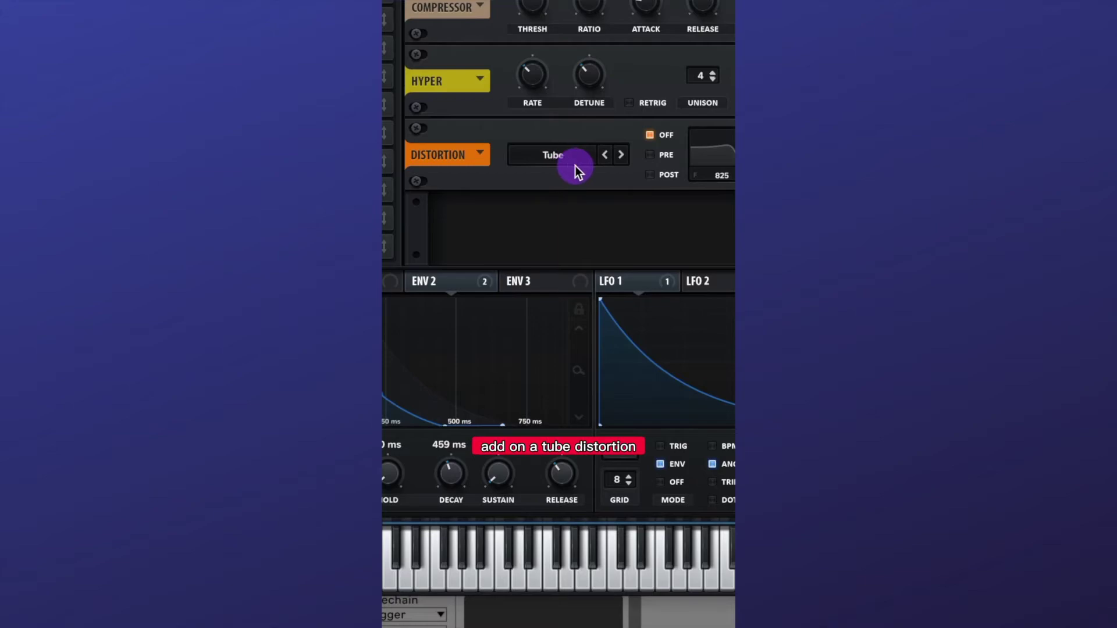
{"action": "left_click_drag", "start_coordinate": [463, 253], "coordinate": [469, 250]}
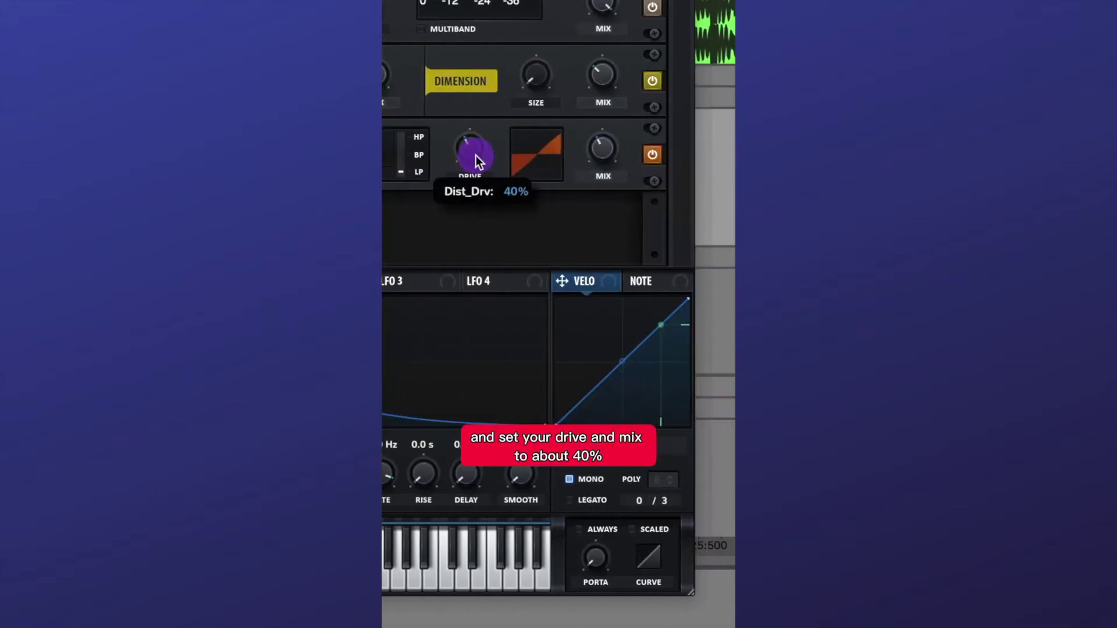
{"action": "left_click", "coordinate": [595, 153]}
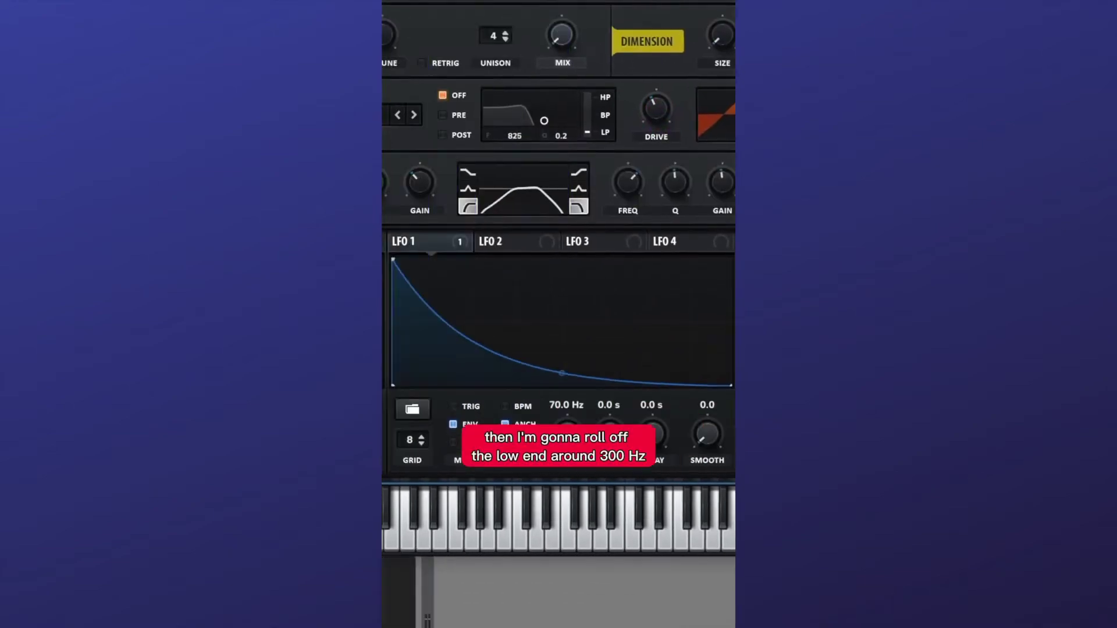
Set the EQ's low cut to about 315 Hz and adjust its high-end roll-off
{"action": "left_click_drag", "start_coordinate": [462, 157], "coordinate": [462, 157]}
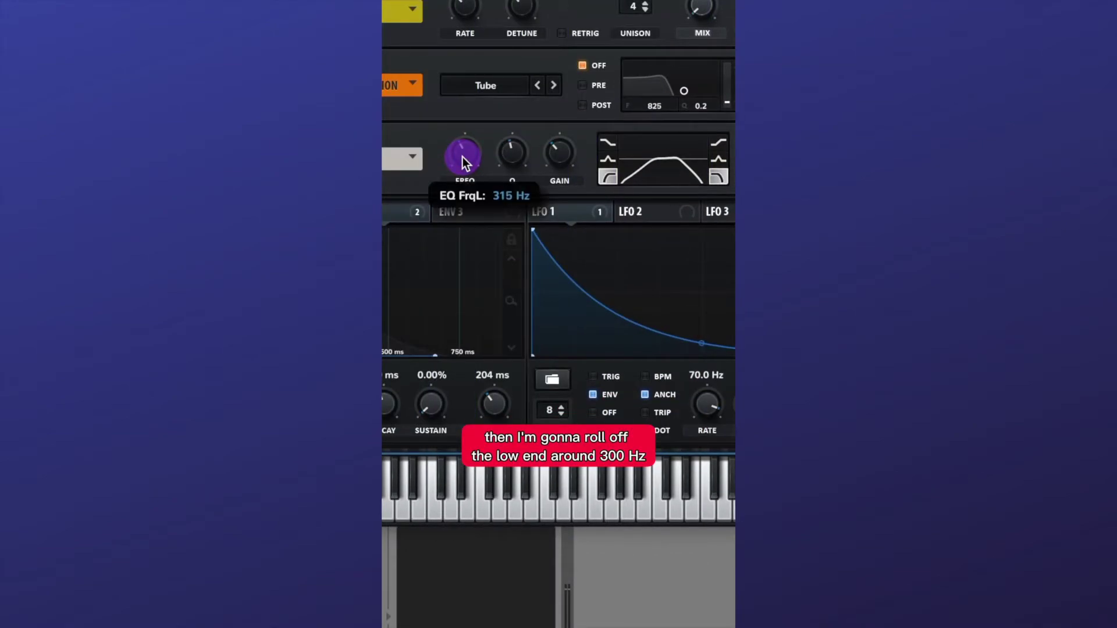
{"action": "left_click_drag", "start_coordinate": [580, 155], "coordinate": [580, 156]}
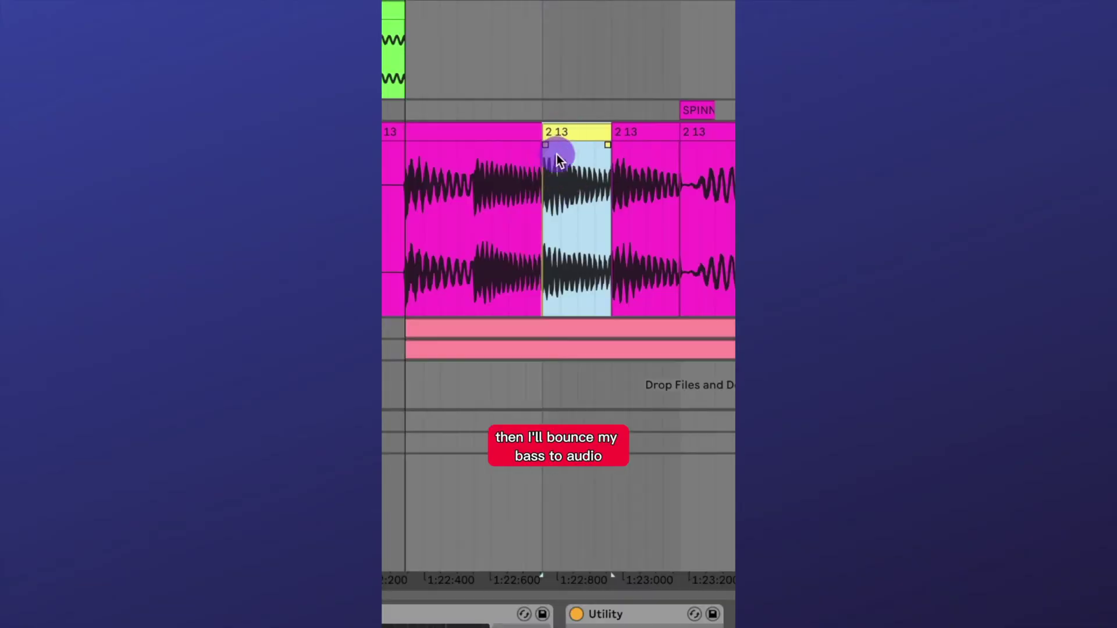
Reverse the selected section of the bounced bass audio in the Ableton Live arrangement
{"action": "key", "text": "r"}
{"action": "left_click", "coordinate": [474, 202]}
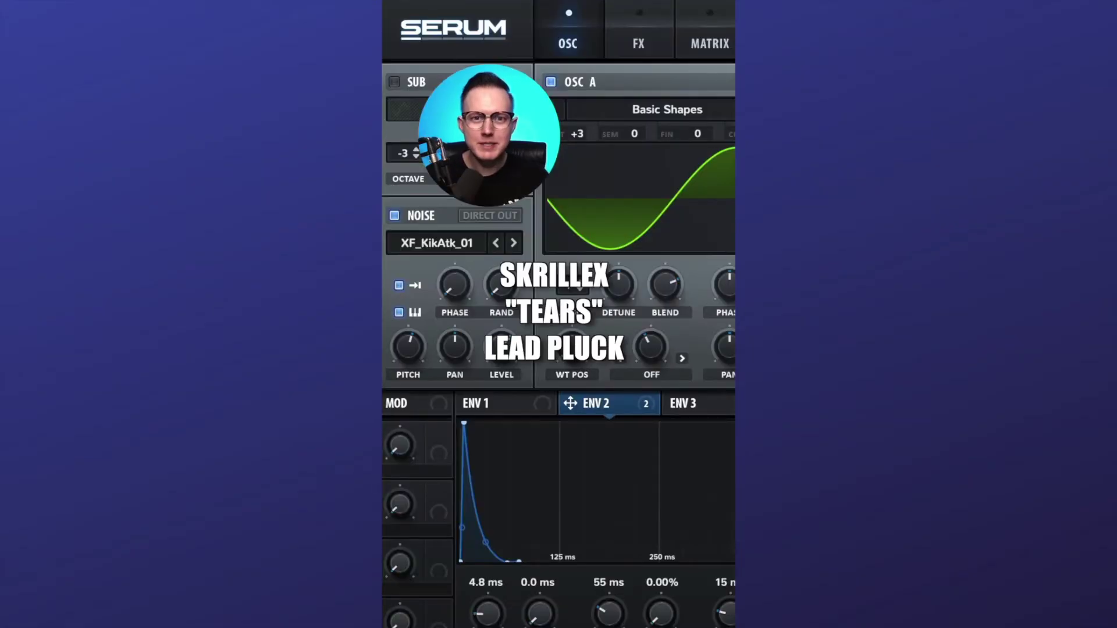
Load XF_KikAtk_01 as Serum's noise sample, set its playback options, and raise its pitch and level
{"action": "left_click", "coordinate": [491, 150]}
{"action": "mouse_move", "coordinate": [515, 214]}
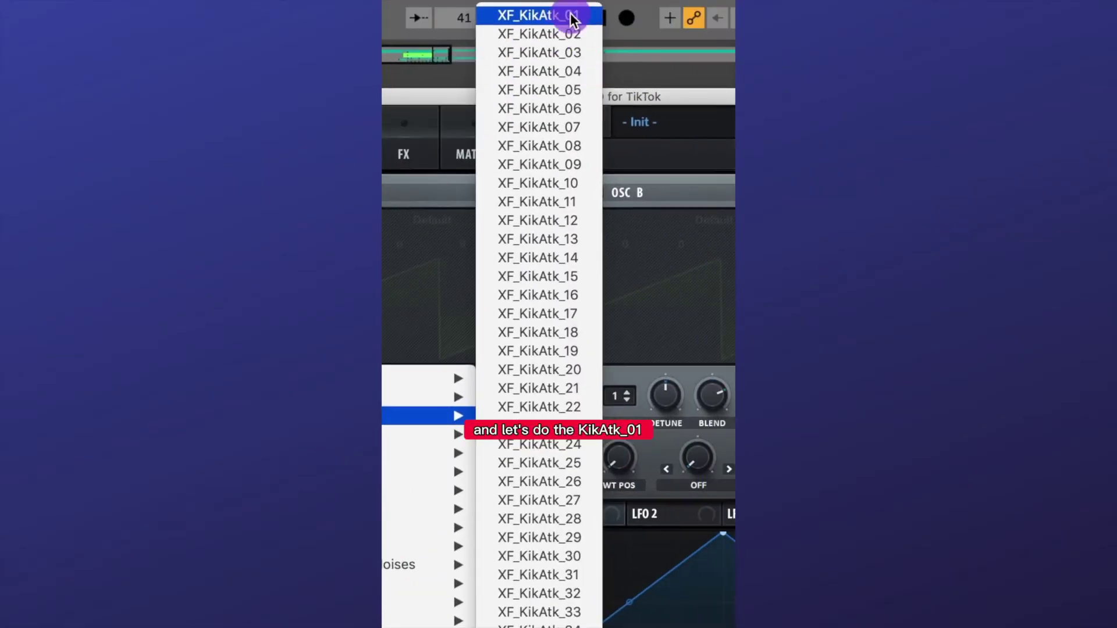
{"action": "left_click", "coordinate": [570, 13]}
{"action": "left_click", "coordinate": [464, 193]}
{"action": "left_click_drag", "start_coordinate": [454, 225], "coordinate": [462, 218]}
{"action": "left_click_drag", "start_coordinate": [567, 230], "coordinate": [588, 166]}
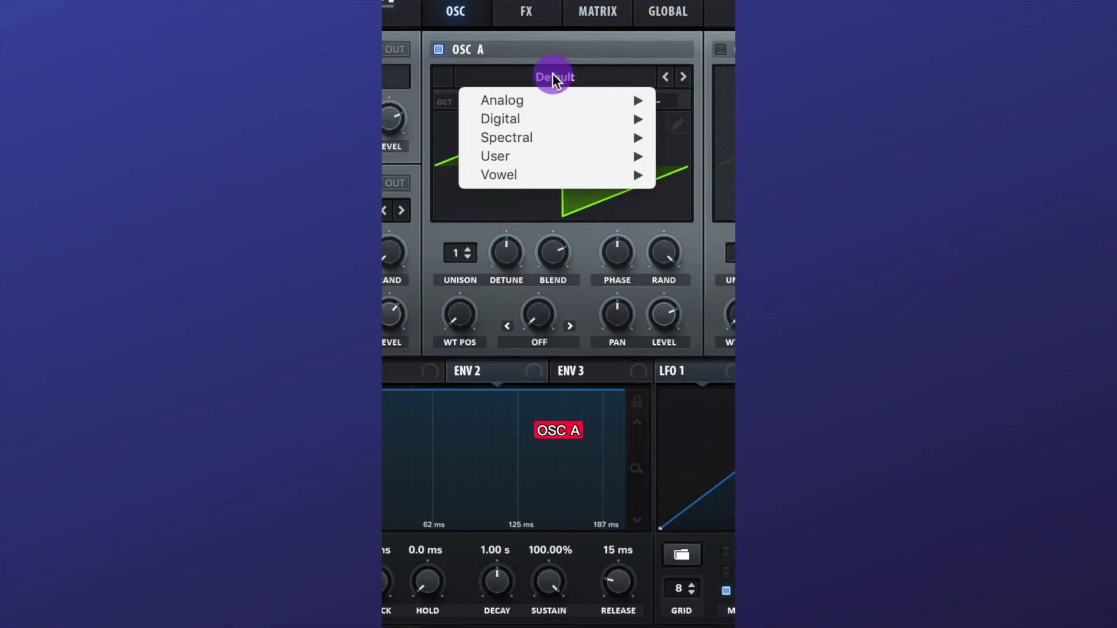
Load the analog Basic Shapes wavetable in OSC A and raise its octave to +3
{"action": "mouse_move", "coordinate": [530, 97]}
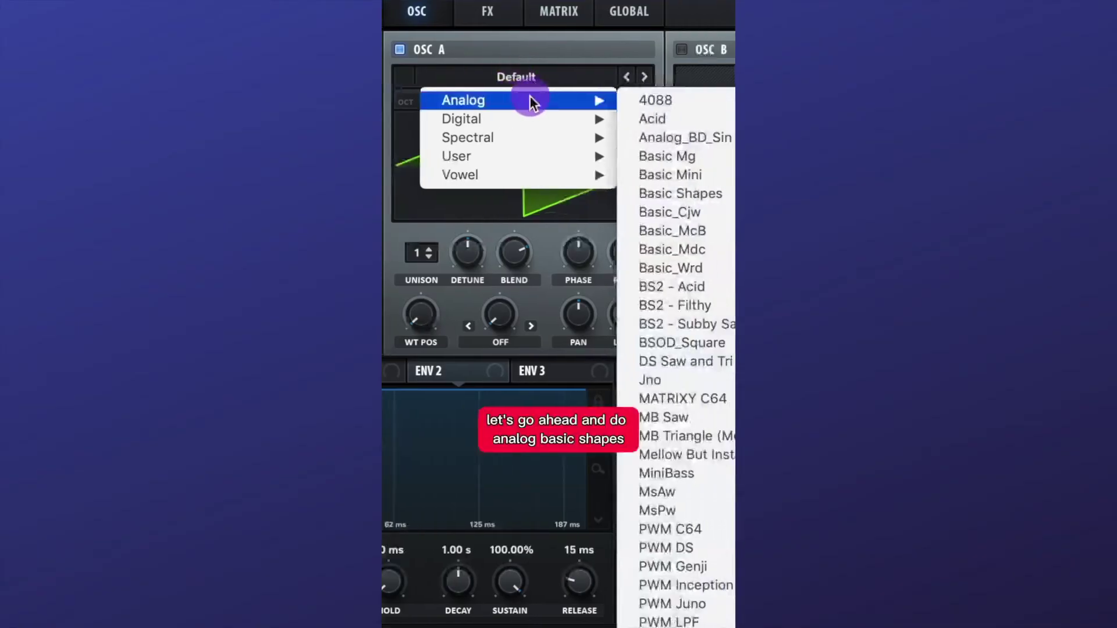
{"action": "left_click", "coordinate": [605, 194]}
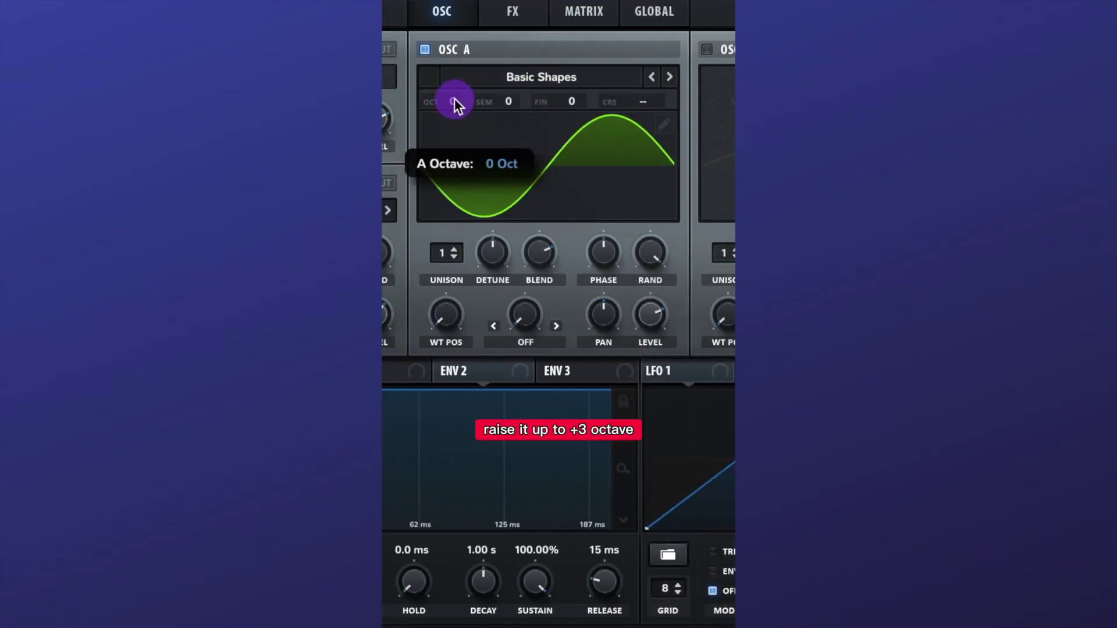
{"action": "left_click_drag", "start_coordinate": [455, 99], "coordinate": [472, 36]}
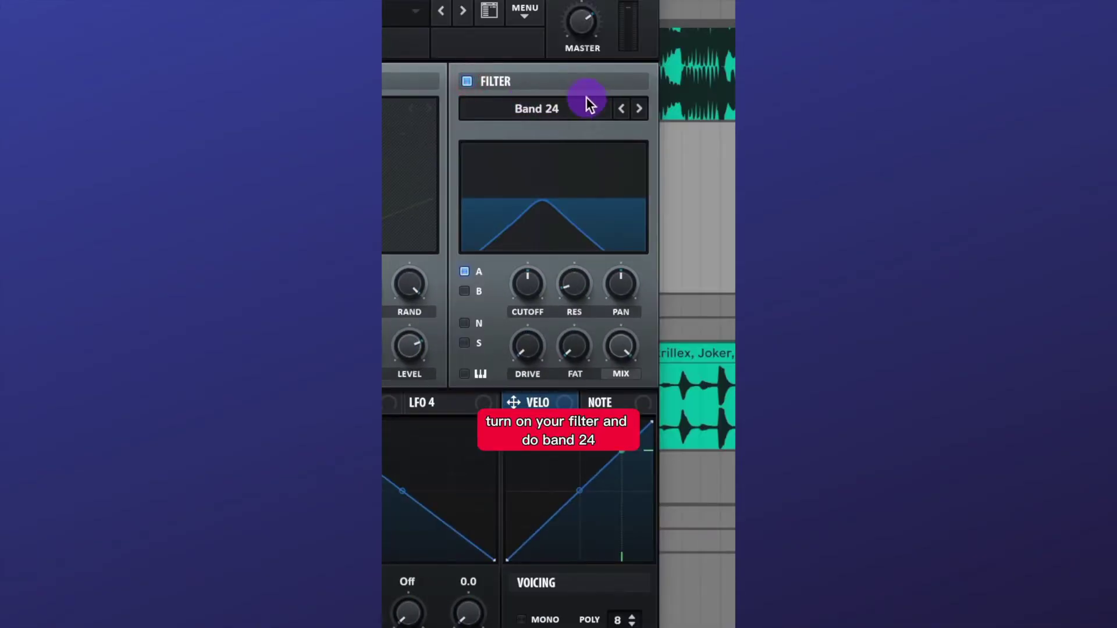
Raise the Band 24 filter's resonance and drive and enable its key tracking
{"action": "left_click_drag", "start_coordinate": [576, 216], "coordinate": [588, 212]}
{"action": "mouse_move", "coordinate": [531, 354]}
{"action": "left_mouse_down"}
{"action": "mouse_move", "coordinate": [556, 271]}
{"action": "mouse_move", "coordinate": [526, 286]}
{"action": "left_mouse_up"}
{"action": "left_click", "coordinate": [464, 374]}
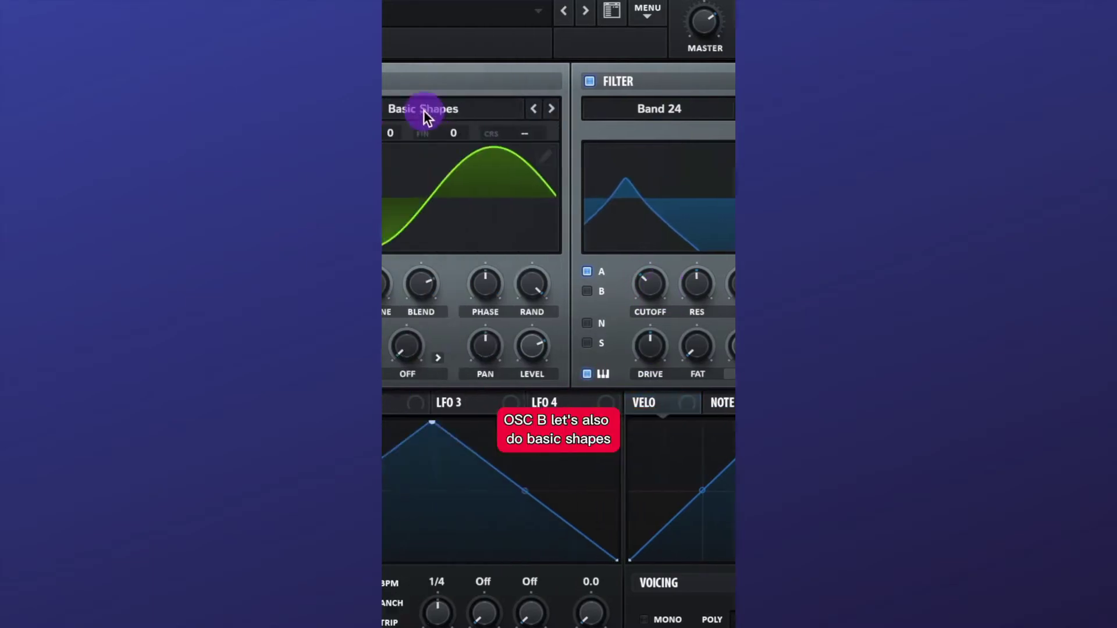
Lower the octave of OSC B's Basic Shapes sine
{"action": "left_click_drag", "start_coordinate": [456, 133], "coordinate": [462, 214]}
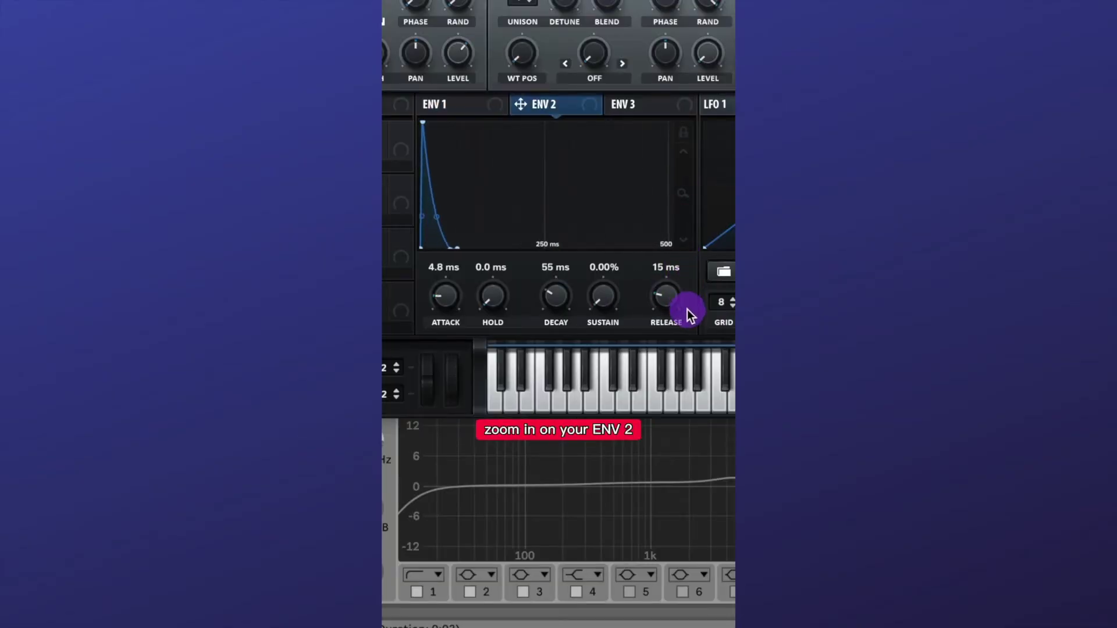
Zoom in on ENV 2 with its short 55 ms decay and assign it to the oscillator levels
{"action": "left_click", "coordinate": [697, 375]}
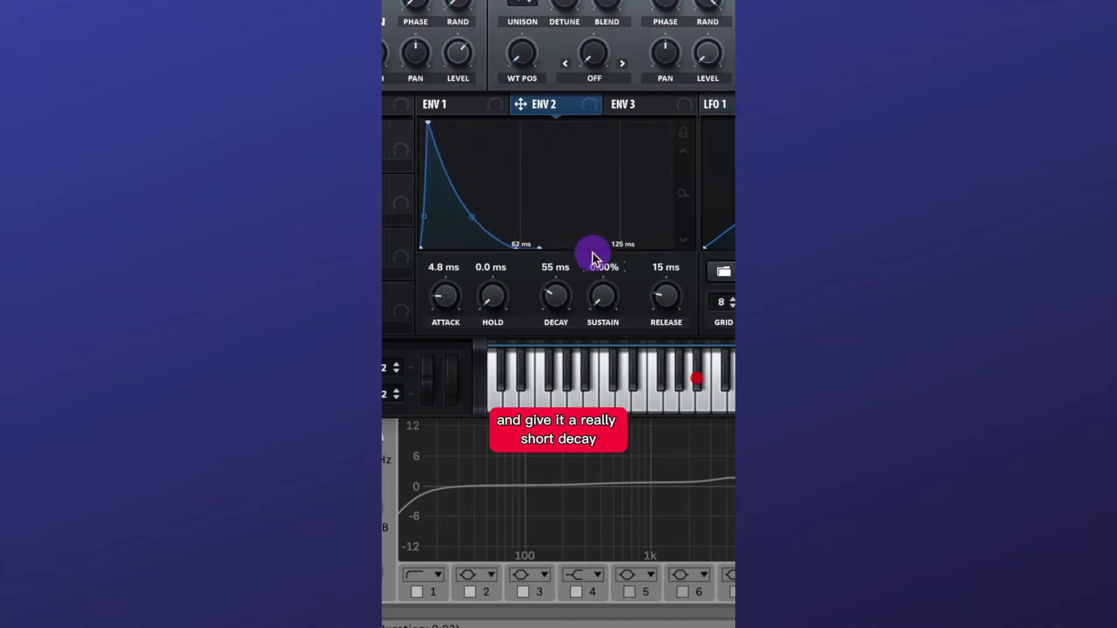
{"action": "left_click_drag", "start_coordinate": [520, 104], "coordinate": [706, 53]}
{"action": "left_click_drag", "start_coordinate": [605, 185], "coordinate": [628, 203]}
{"action": "left_click_drag", "start_coordinate": [520, 188], "coordinate": [630, 244]}
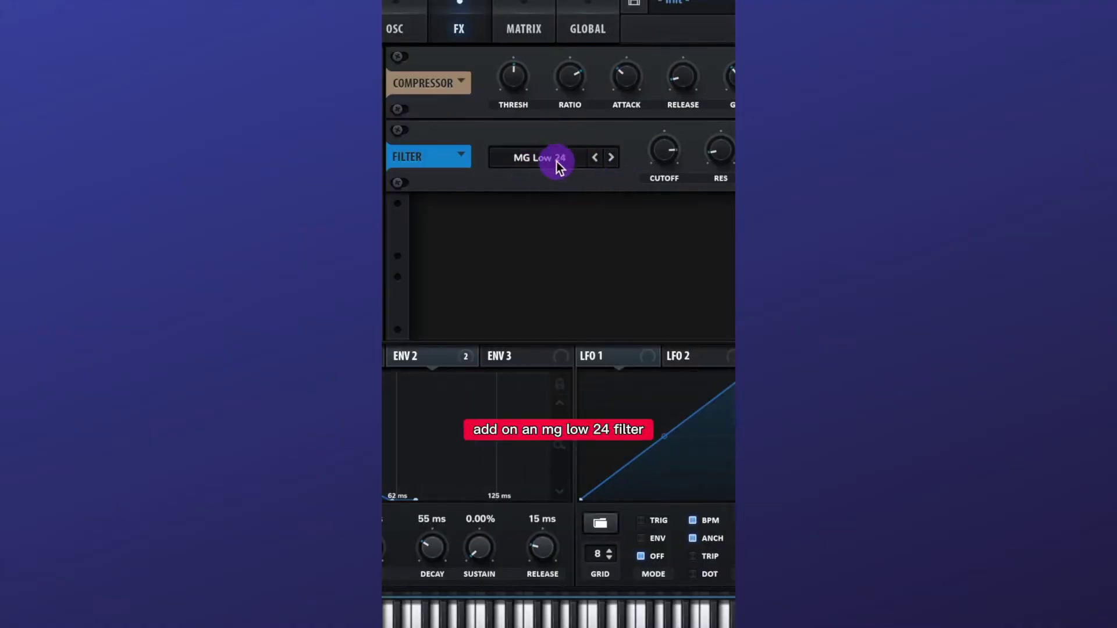
Adjust the cutoff of the MG Low 24 filter in the effects rack
{"action": "left_click_drag", "start_coordinate": [663, 152], "coordinate": [662, 149]}
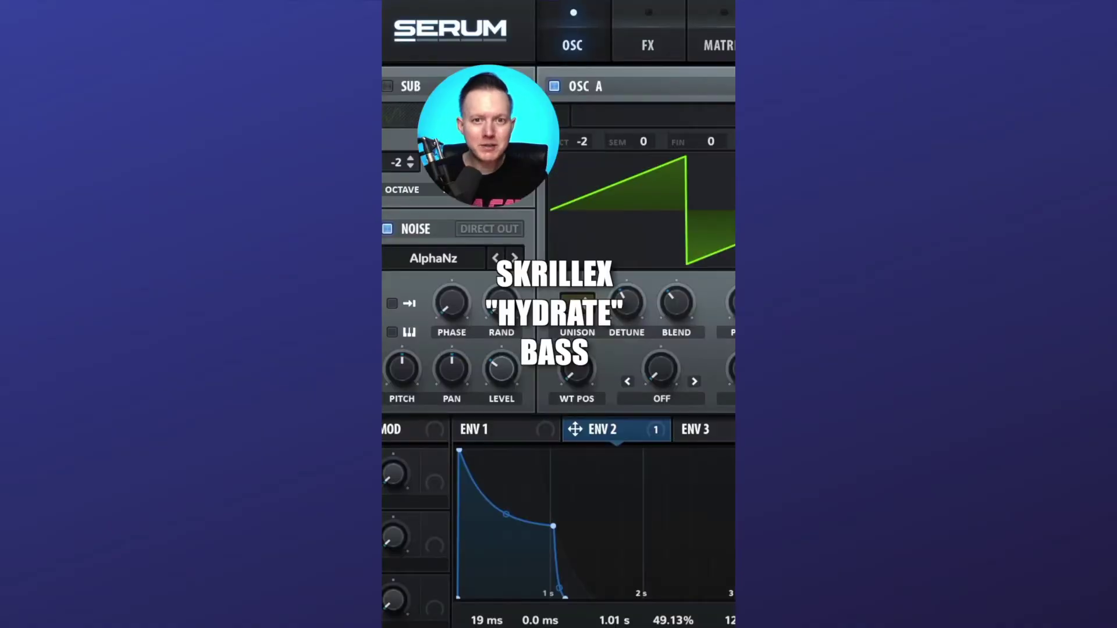
Set OSC A's unison to 7 voices, then reduce its detune and its unison width in the global settings
{"action": "left_click_drag", "start_coordinate": [456, 282], "coordinate": [471, 186]}
{"action": "left_click_drag", "start_coordinate": [499, 278], "coordinate": [498, 303]}
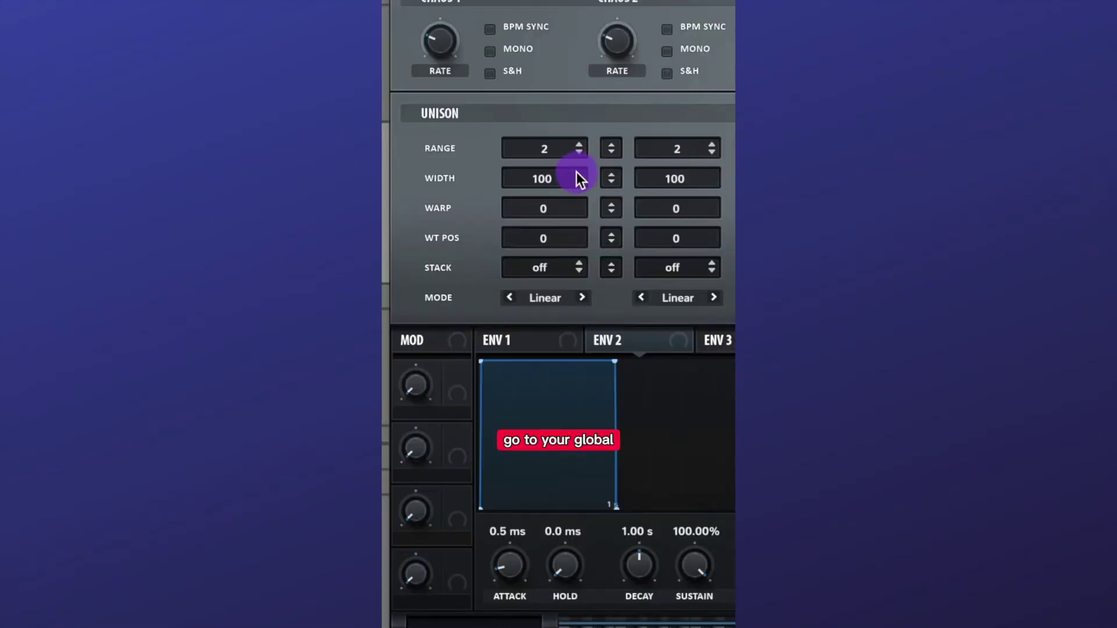
{"action": "left_click_drag", "start_coordinate": [553, 176], "coordinate": [557, 326]}
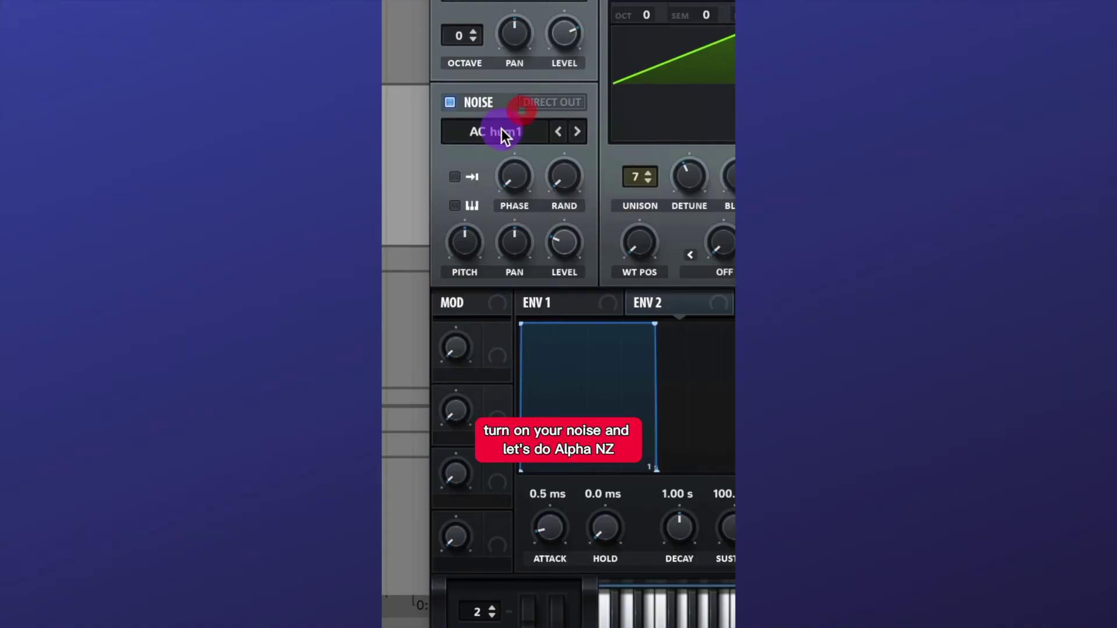
Load AlphaNz as the noise sample and adjust the noise level
{"action": "left_click", "coordinate": [502, 129]}
{"action": "mouse_move", "coordinate": [499, 180]}
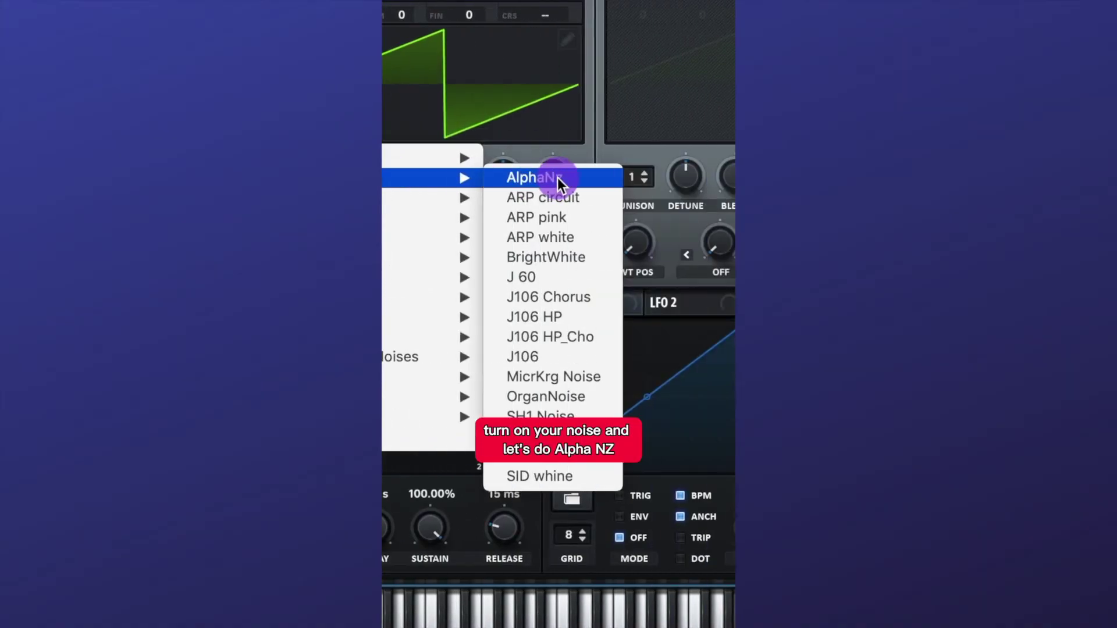
{"action": "left_click", "coordinate": [754, 177]}
{"action": "left_click_drag", "start_coordinate": [566, 238], "coordinate": [566, 233]}
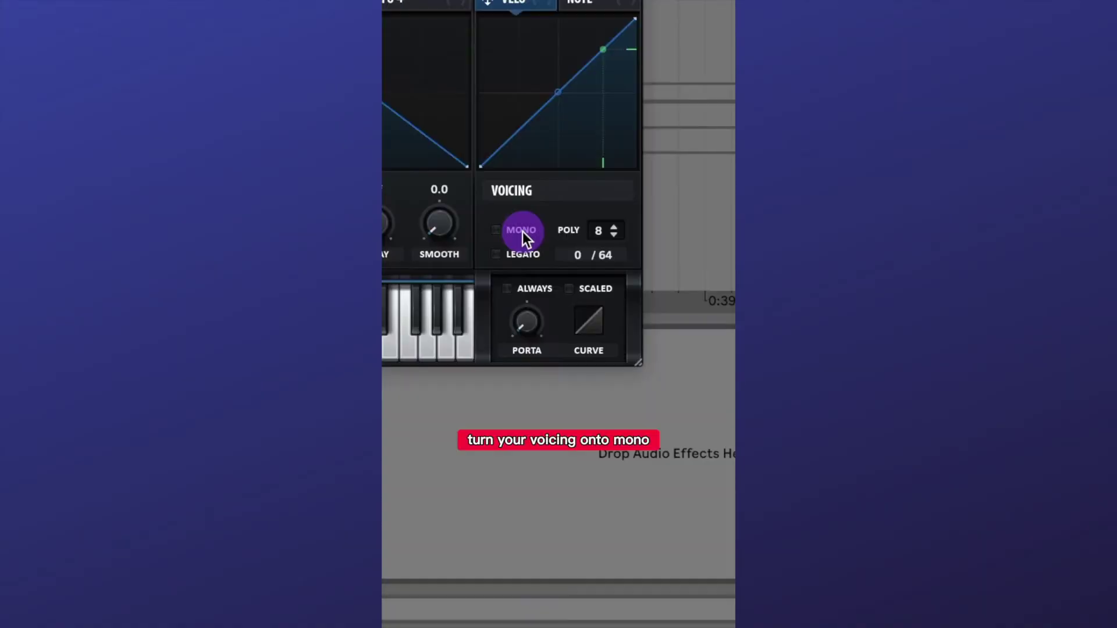
Enable mono voicing and shape ENV 2 with a curved 20 ms attack, 1.00 s decay, 50% sustain and 129 ms release
{"action": "left_click", "coordinate": [523, 232]}
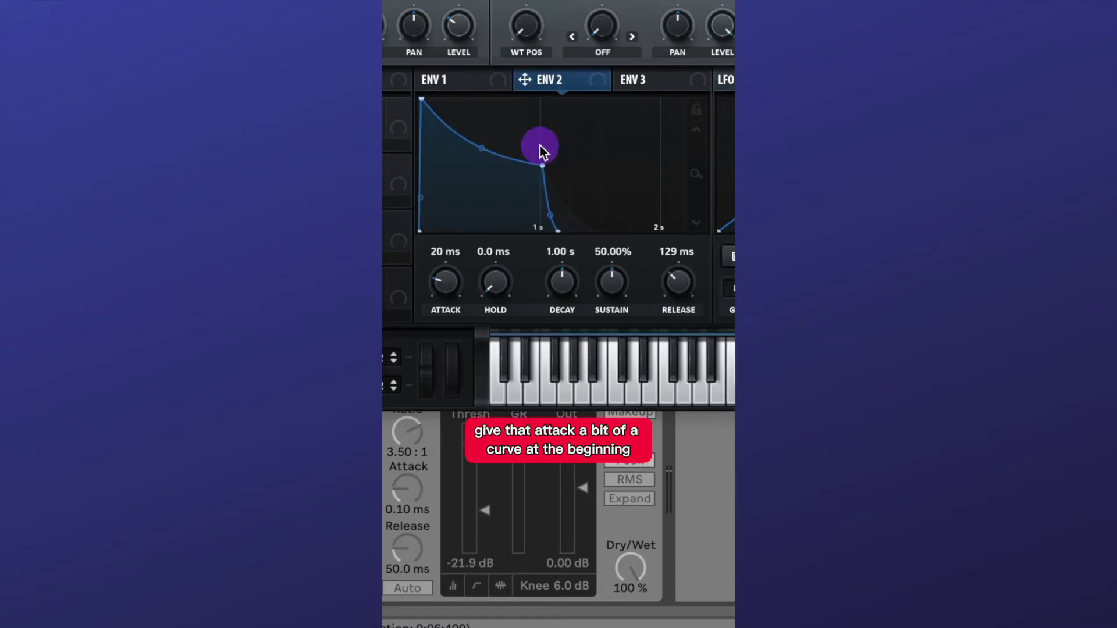
{"action": "scroll", "coordinate": [451, 160], "scroll_direction": "up", "scroll_amount": 5}
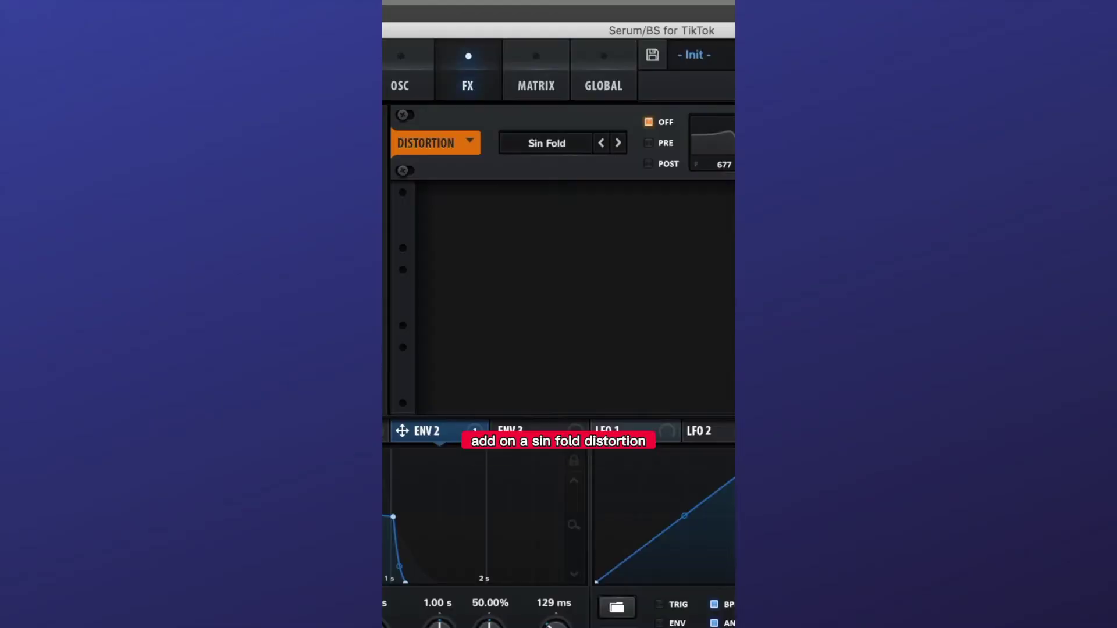
Set the Sin Fold distortion's drive to about 15% and its mix to 40%
{"action": "left_click_drag", "start_coordinate": [486, 172], "coordinate": [487, 165]}
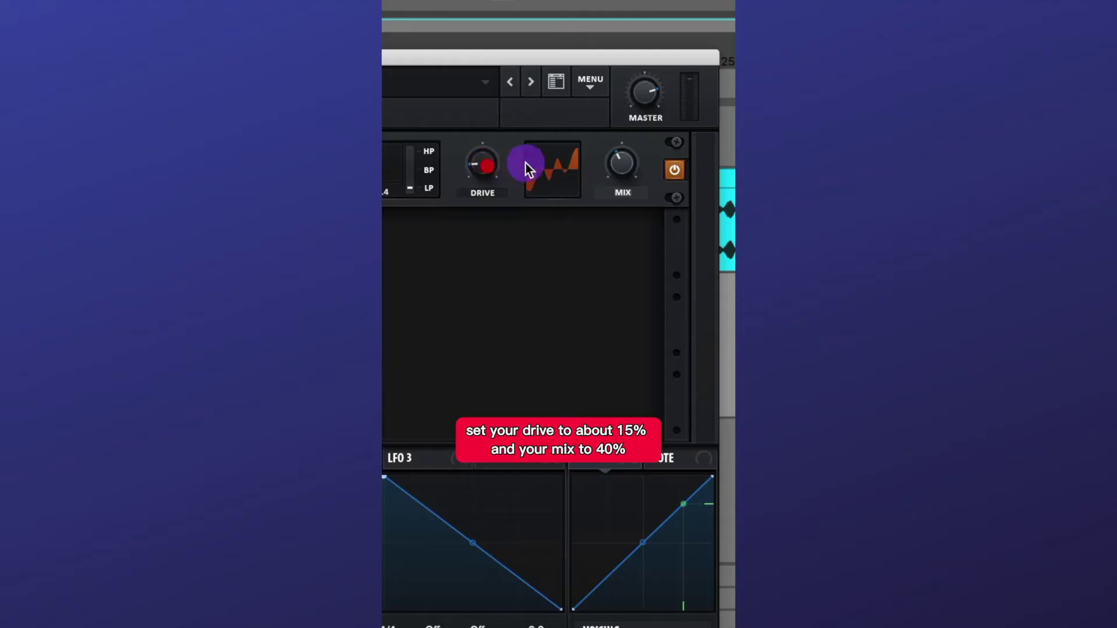
{"action": "left_click", "coordinate": [620, 160]}
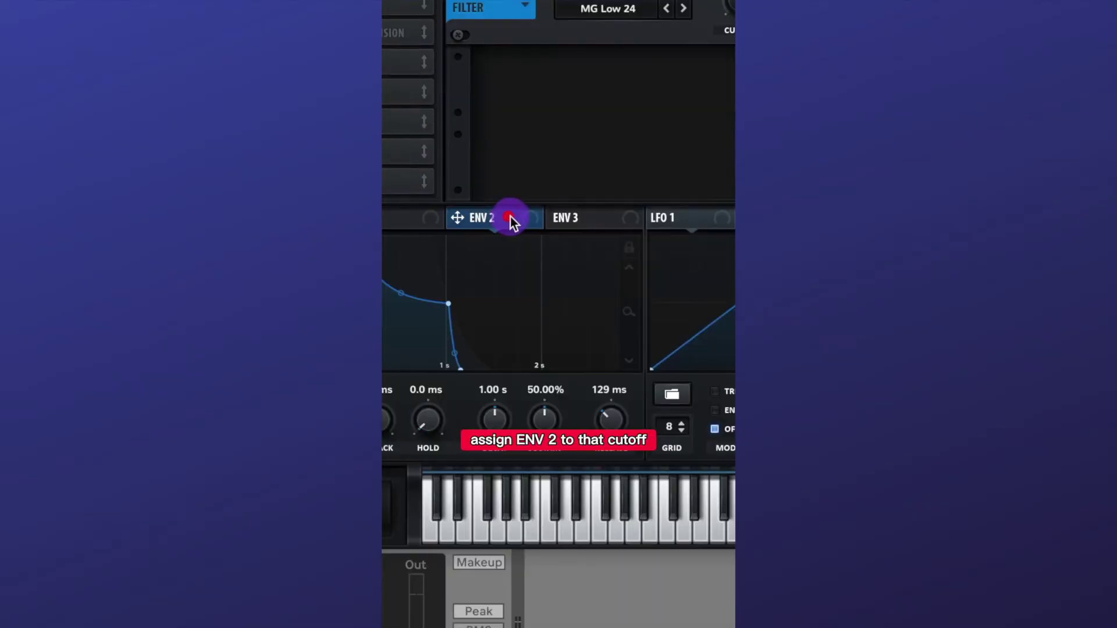
Modulate the effects filter's MG Low 24 cutoff with ENV 2 at 42, and raise the filter's resonance and drive
{"action": "left_click_drag", "start_coordinate": [396, 388], "coordinate": [678, 171]}
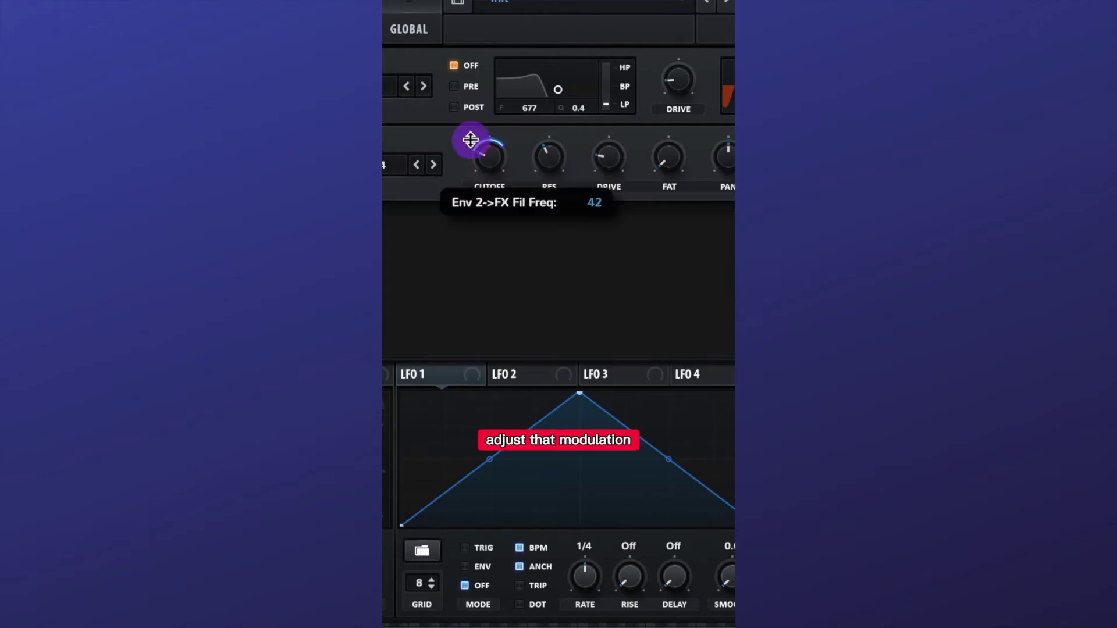
{"action": "left_click", "coordinate": [549, 163]}
{"action": "left_click", "coordinate": [614, 159]}
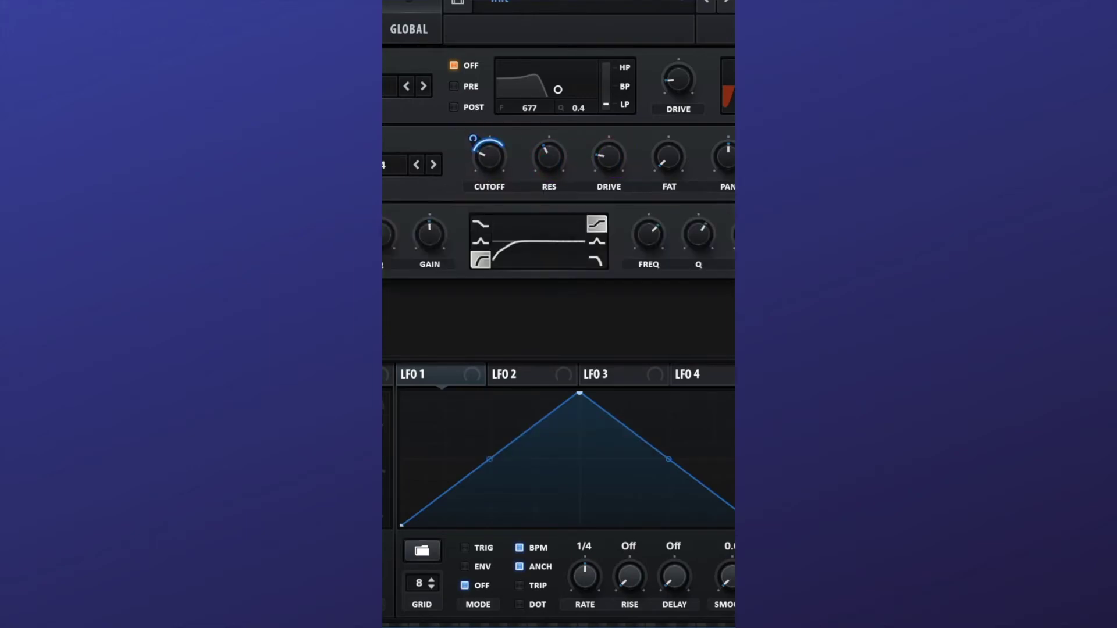
Adjust the EQ's low-cut frequency and its high shelf
{"action": "left_click", "coordinate": [329, 240]}
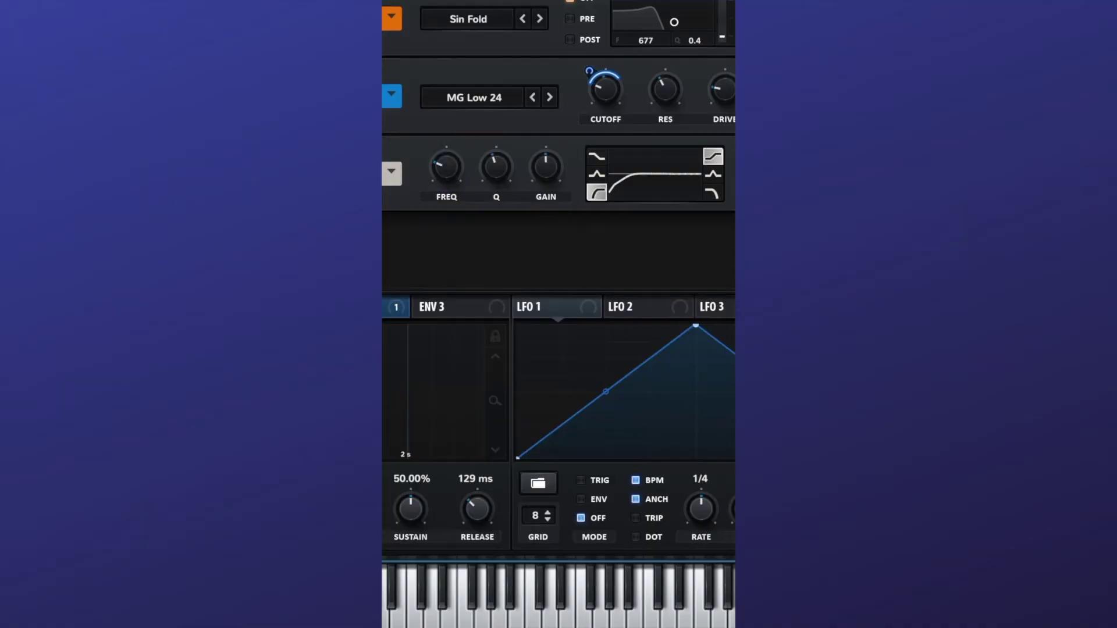
{"action": "left_click", "coordinate": [662, 267]}
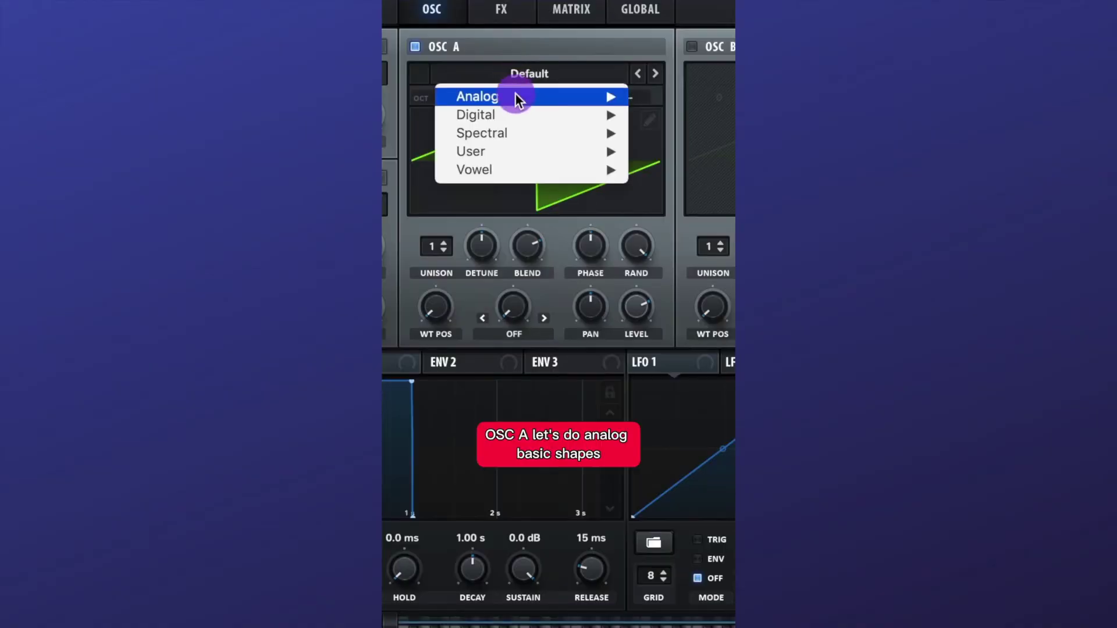
Load analog Basic Shapes in OSC A, lower its octave to -3, and zero its random phase
{"action": "mouse_move", "coordinate": [515, 96]}
{"action": "left_click", "coordinate": [692, 187]}
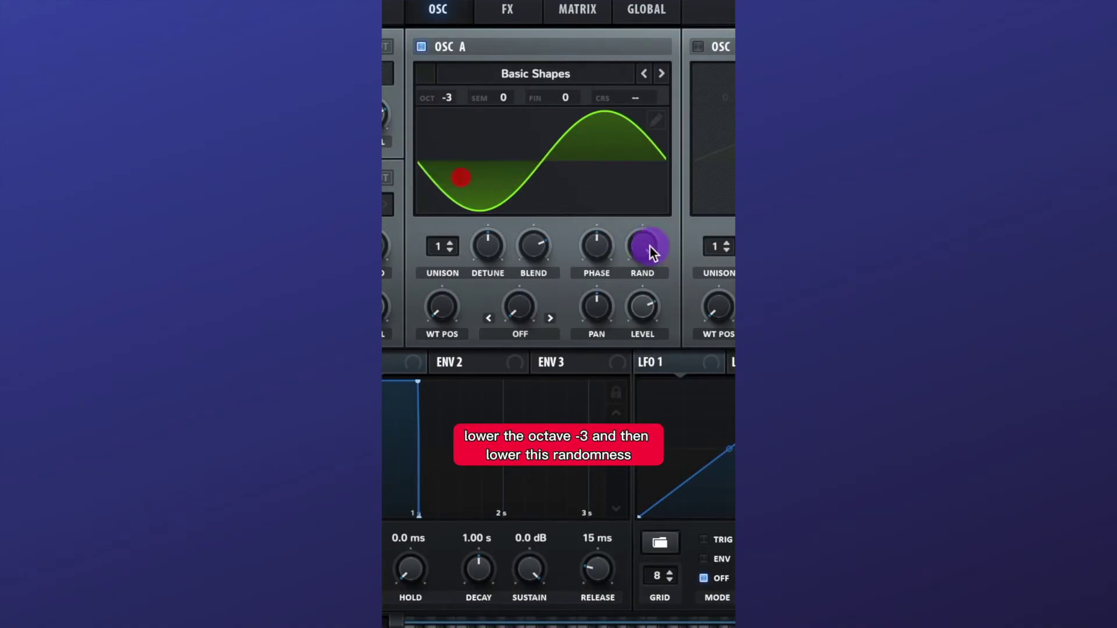
{"action": "left_click_drag", "start_coordinate": [649, 245], "coordinate": [667, 521]}
Load analog Basic Shapes in OSC B and zero its random phase
{"action": "left_click", "coordinate": [551, 74]}
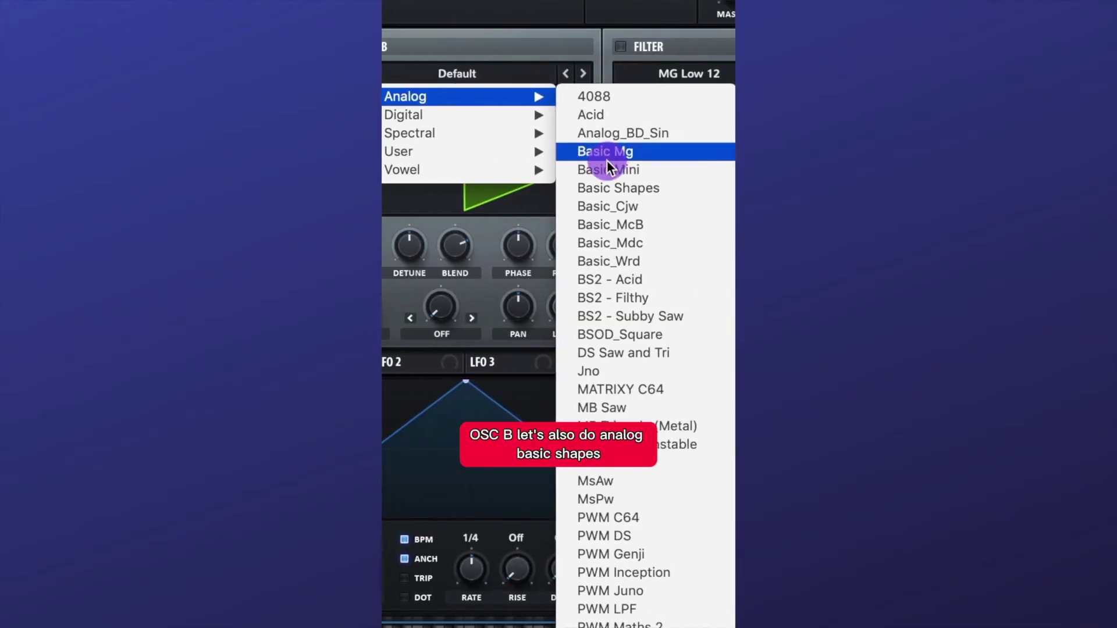
{"action": "left_click", "coordinate": [692, 188]}
{"action": "left_click_drag", "start_coordinate": [647, 242], "coordinate": [657, 407]}
Set OSC A's warp mode to FM (From B) and raise the FM amount
{"action": "left_click", "coordinate": [416, 246]}
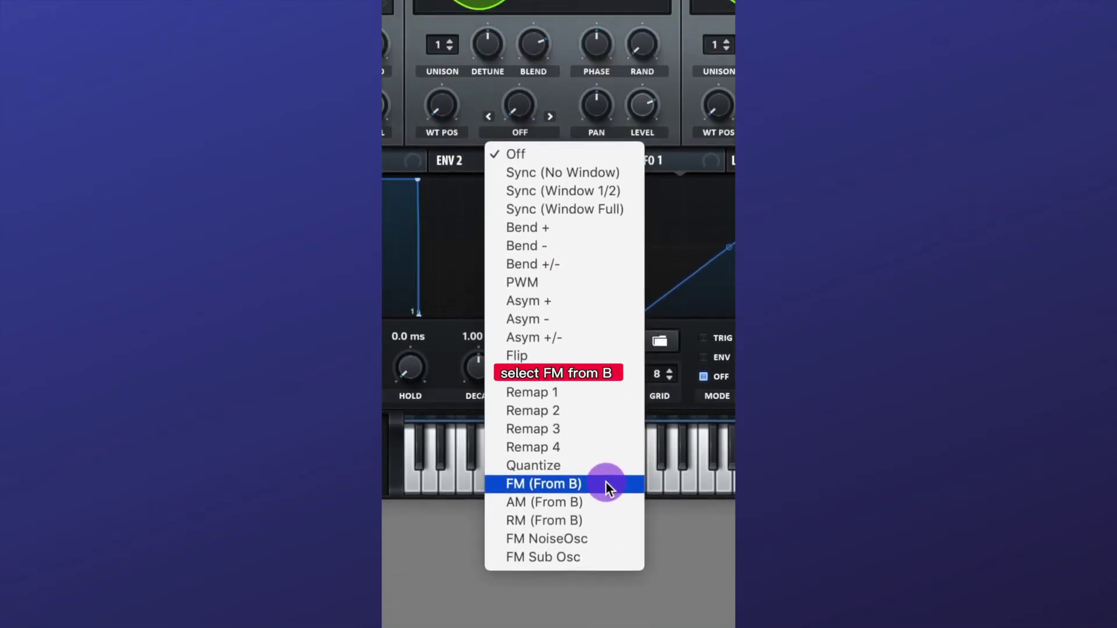
{"action": "left_click", "coordinate": [605, 483]}
{"action": "left_click_drag", "start_coordinate": [519, 104], "coordinate": [522, 41]}
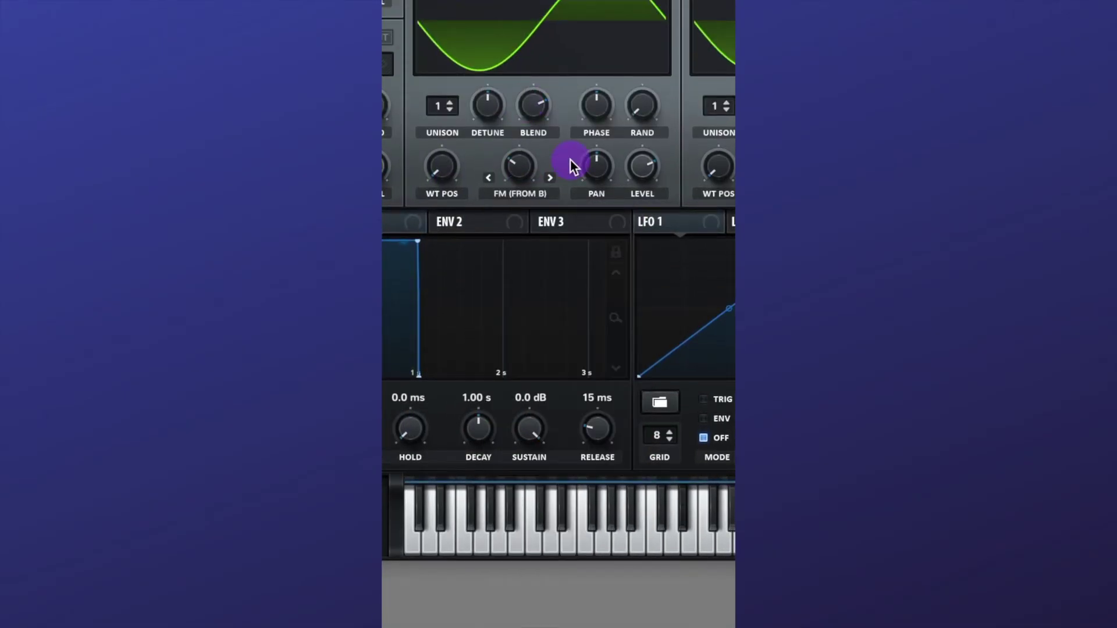
Set LFO 1 to trigger mode with a rate of 1/16
{"action": "left_click_drag", "start_coordinate": [394, 404], "coordinate": [394, 402]}
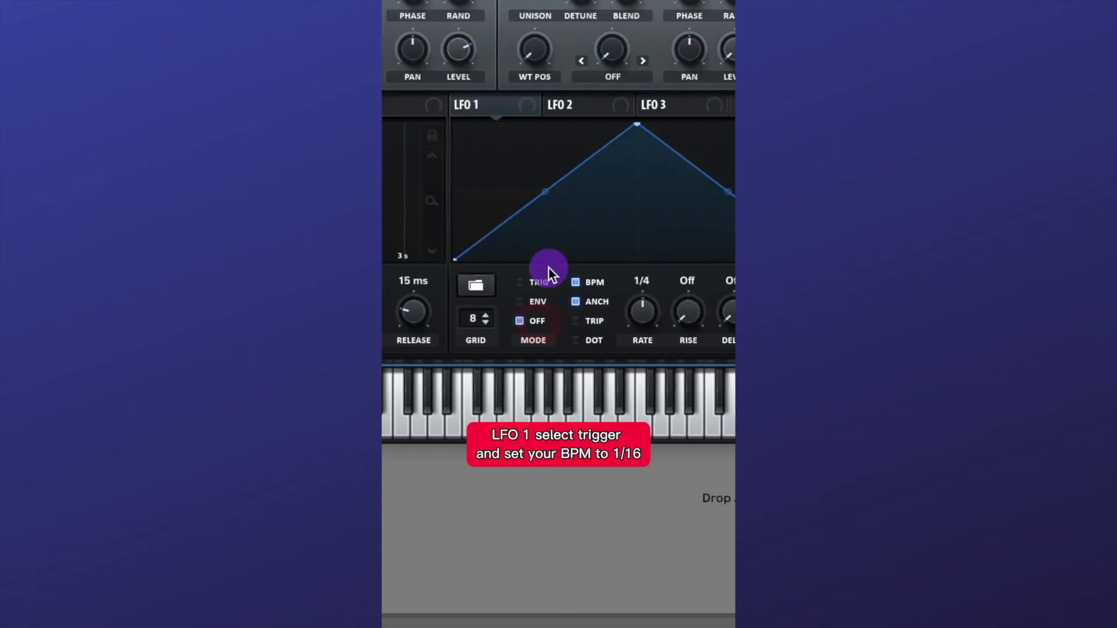
{"action": "left_click", "coordinate": [534, 282]}
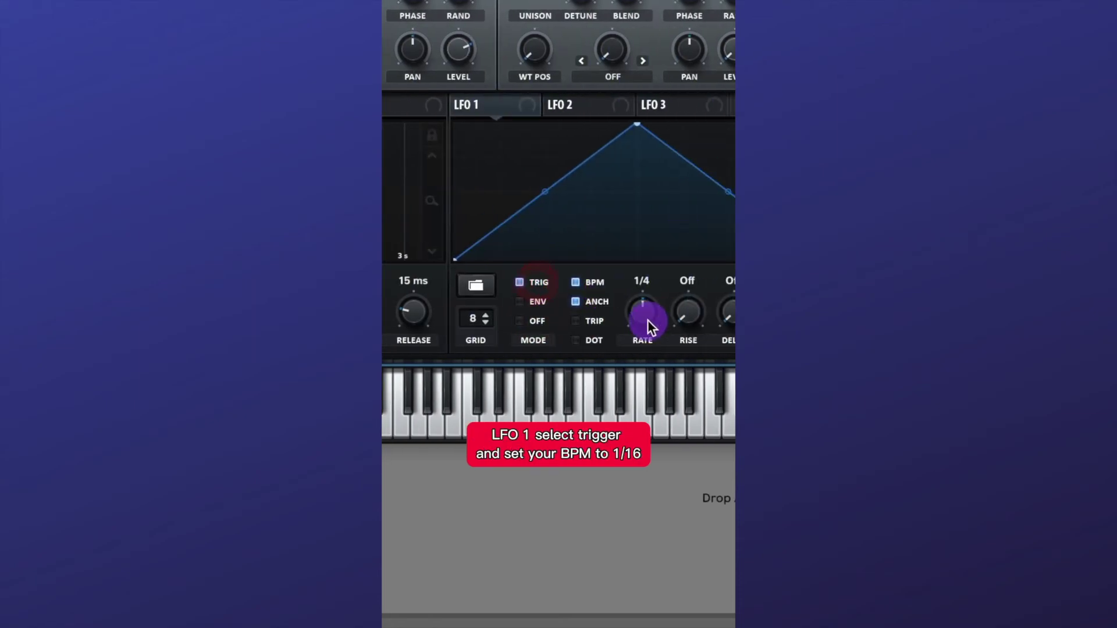
{"action": "left_click_drag", "start_coordinate": [646, 319], "coordinate": [655, 294]}
Assign LFO 1 to OSC A's FM (From B) amount and to OSC A's level
{"action": "left_click_drag", "start_coordinate": [529, 108], "coordinate": [327, 44]}
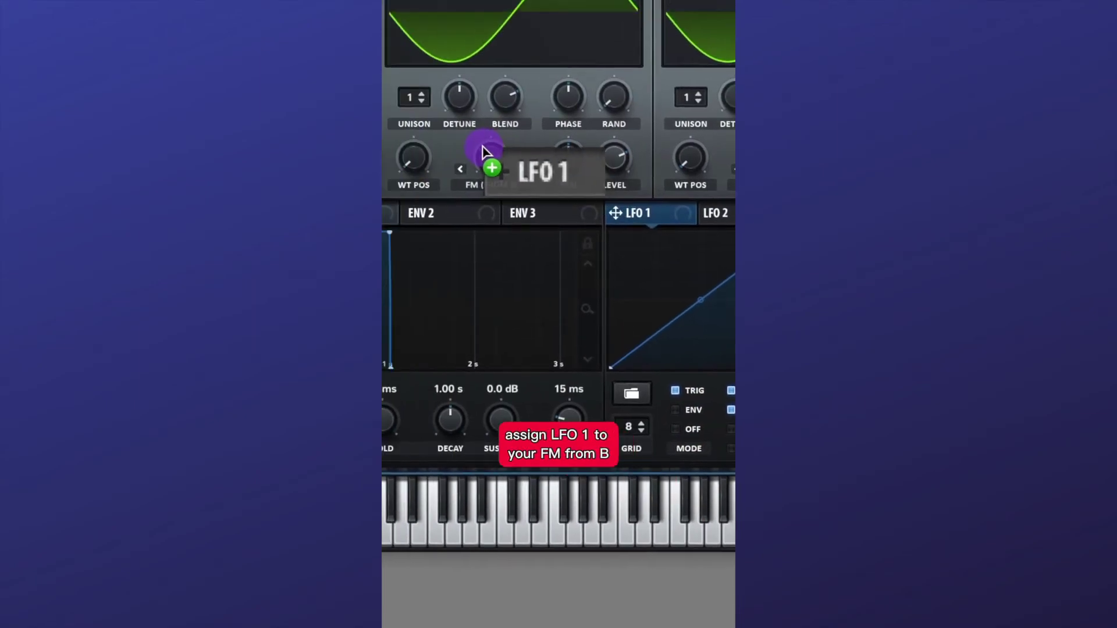
{"action": "left_click_drag", "start_coordinate": [482, 153], "coordinate": [518, 239]}
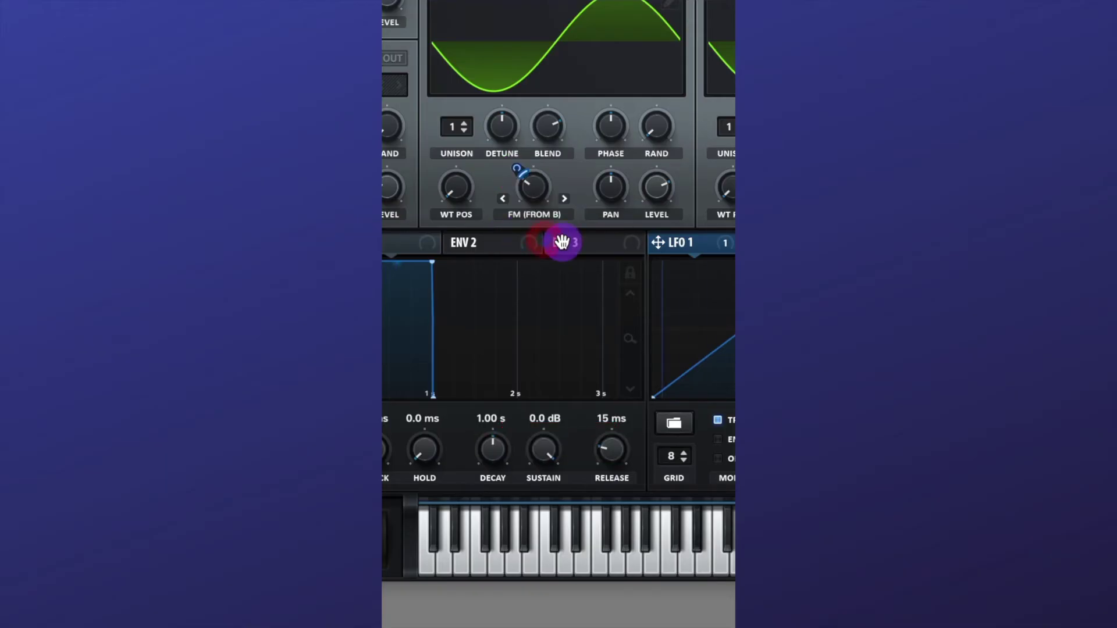
{"action": "left_click_drag", "start_coordinate": [692, 243], "coordinate": [712, 223]}
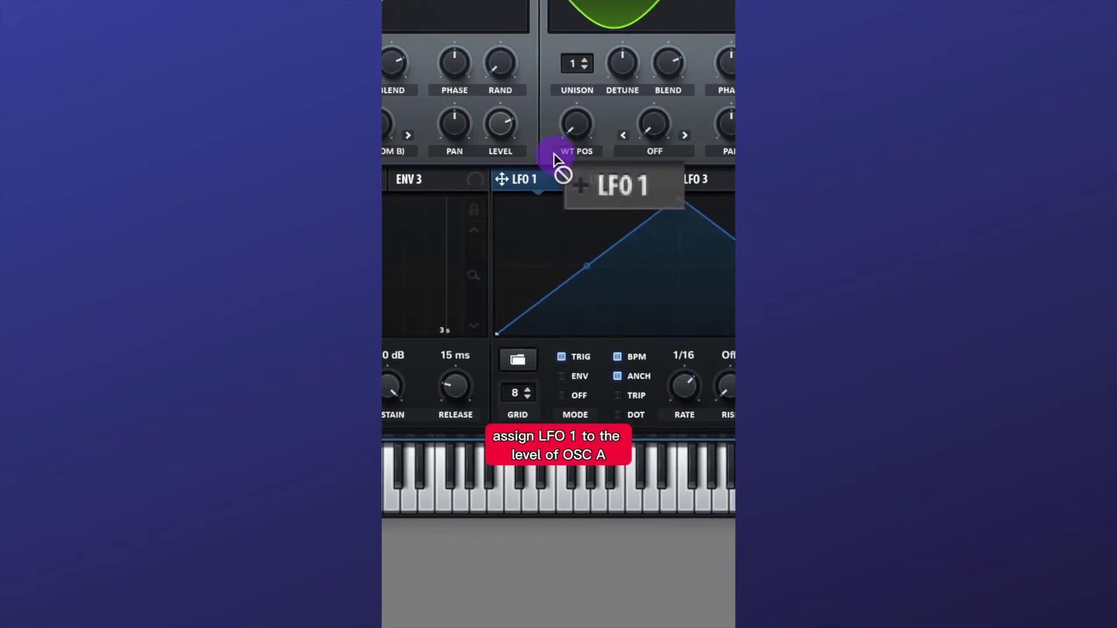
{"action": "left_click_drag", "start_coordinate": [555, 160], "coordinate": [500, 123]}
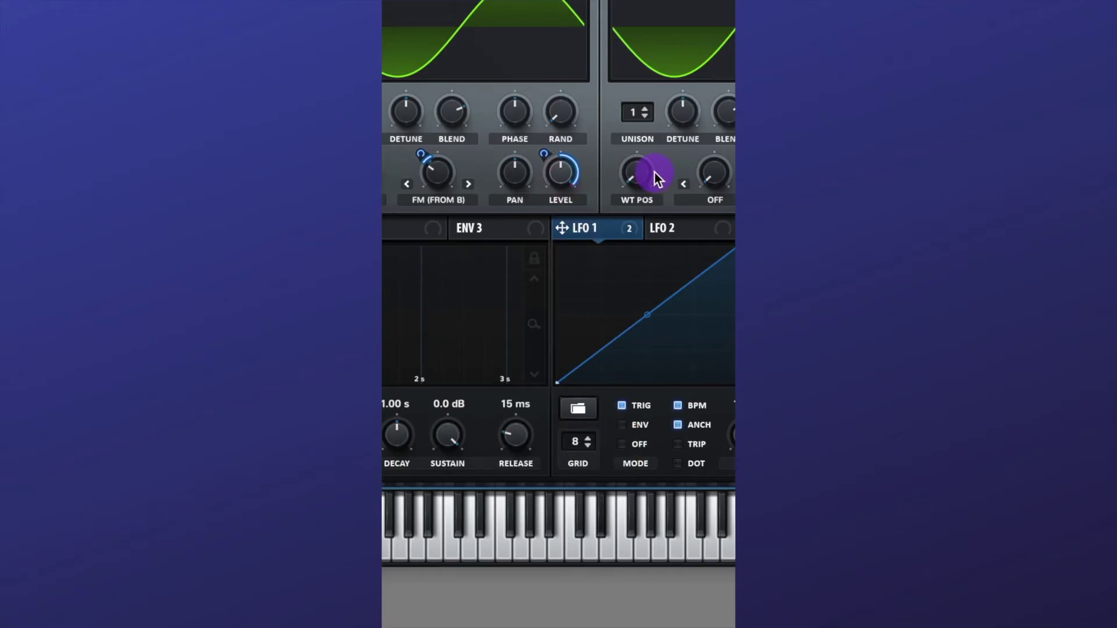
Make the voicing mono with portamento always on and a portamento time of 100 ms
{"action": "left_click", "coordinate": [520, 305]}
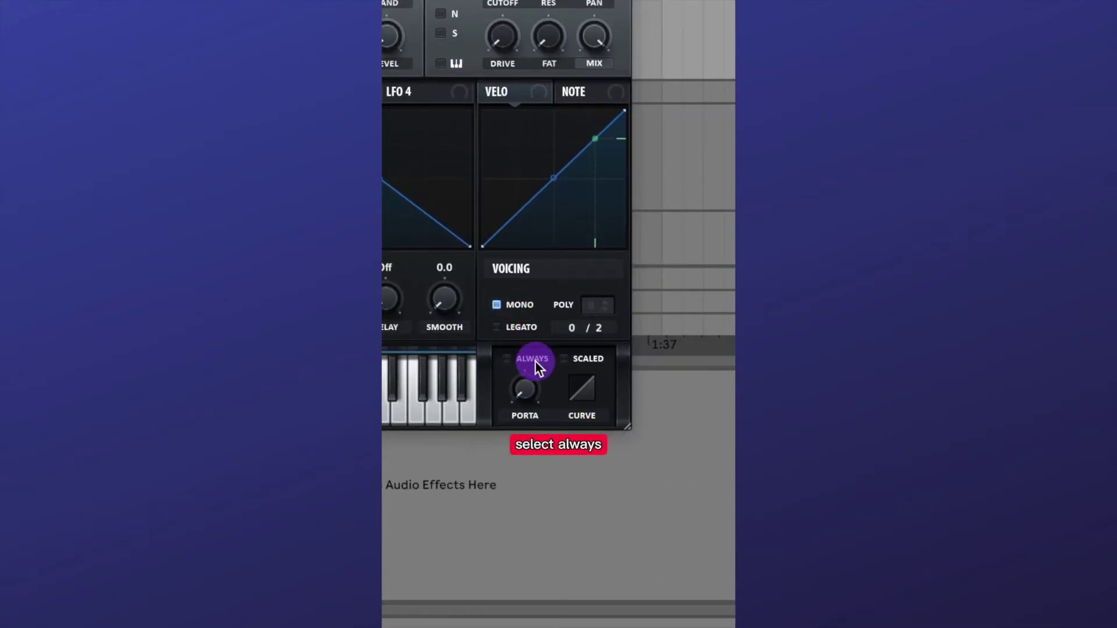
{"action": "left_click", "coordinate": [533, 358]}
{"action": "type", "text": "100"}
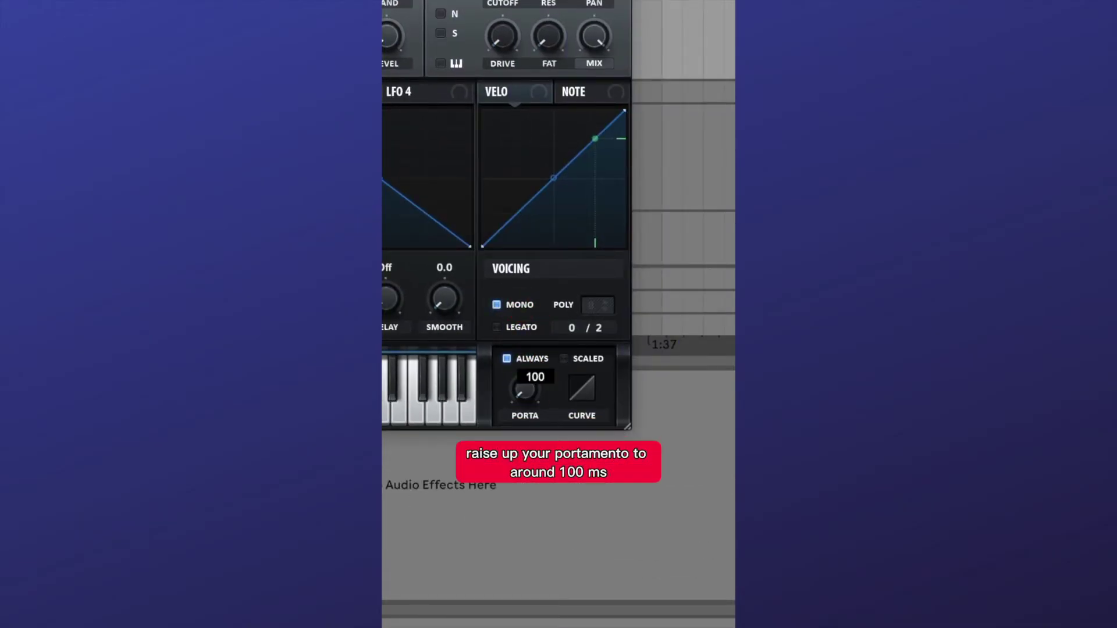
{"action": "left_click", "coordinate": [553, 387]}
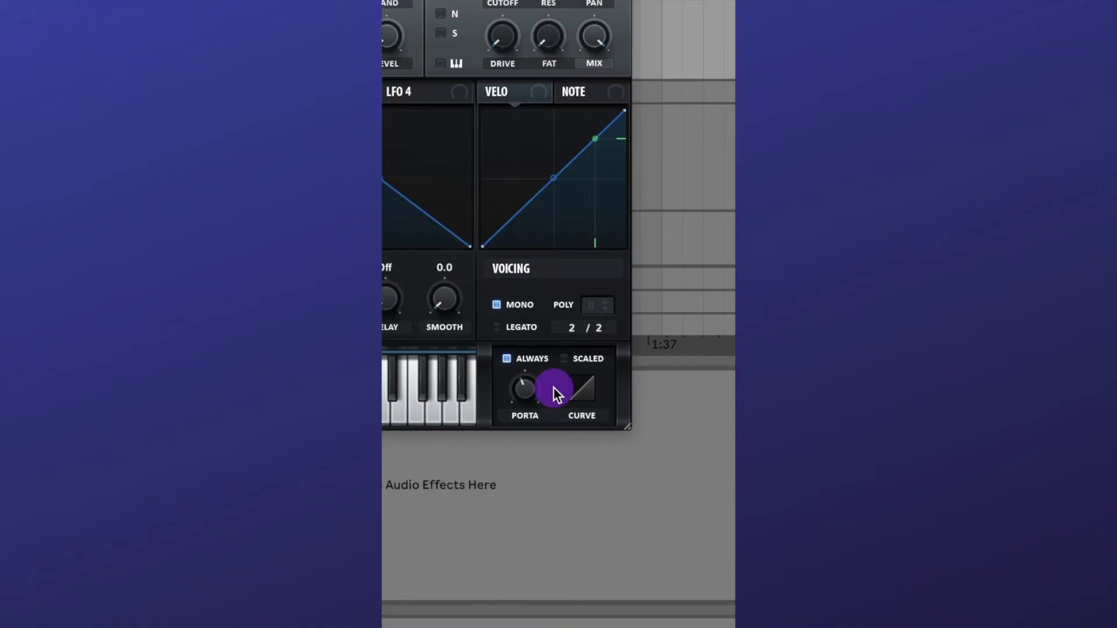
Set the EQ's low cut to about 390 Hz and adjust the Hyper effect's rate, detune and unison
{"action": "left_click", "coordinate": [453, 145]}
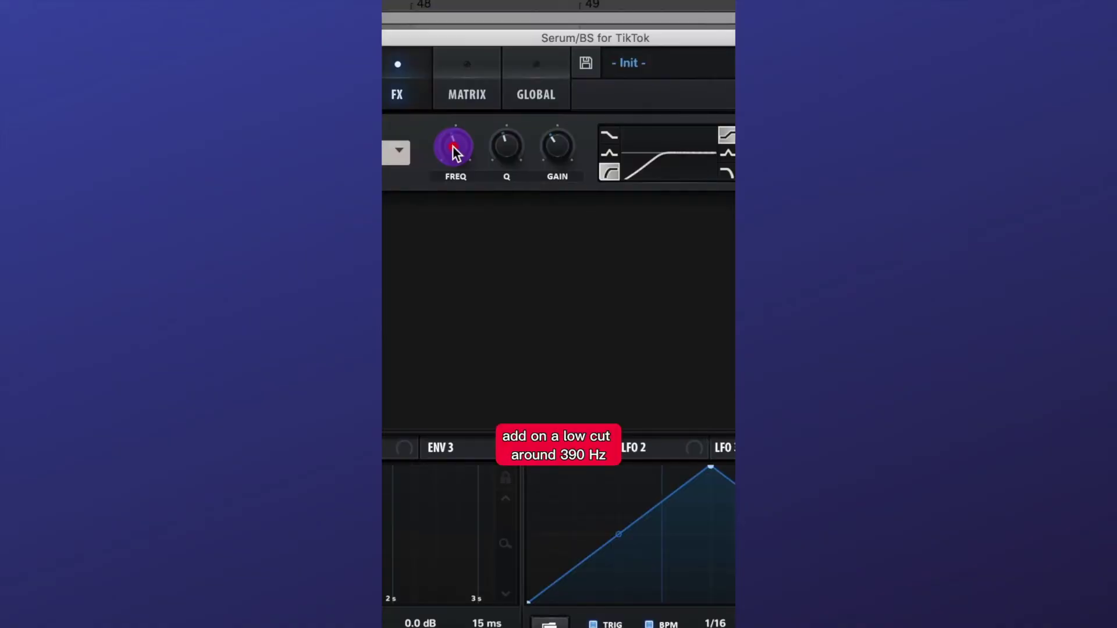
{"action": "left_click", "coordinate": [560, 179]}
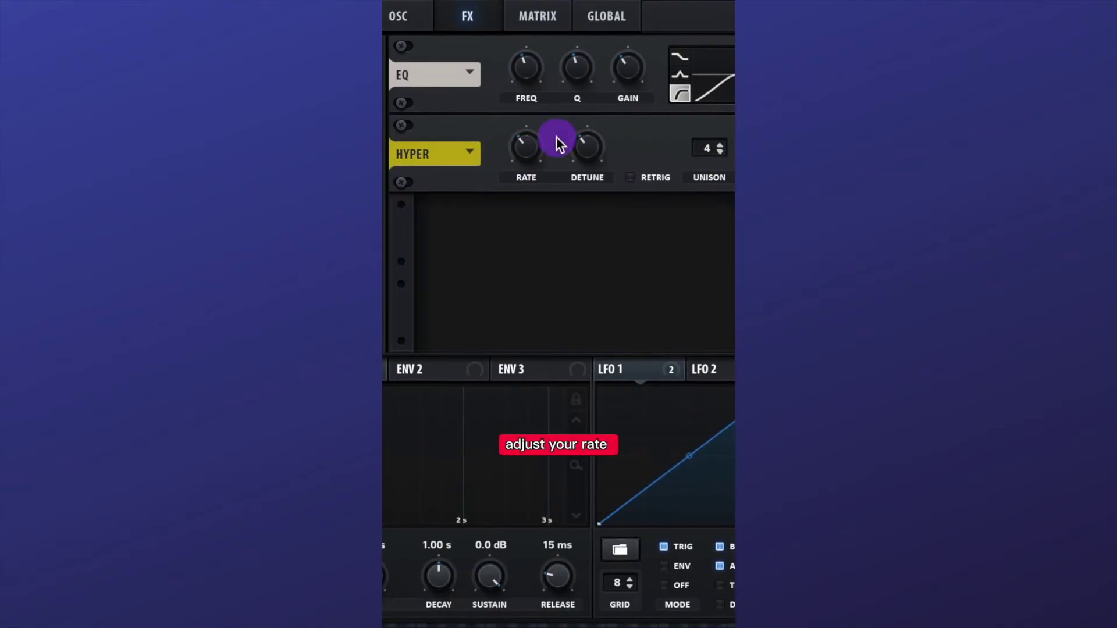
{"action": "left_click", "coordinate": [611, 154]}
{"action": "left_click", "coordinate": [720, 146]}
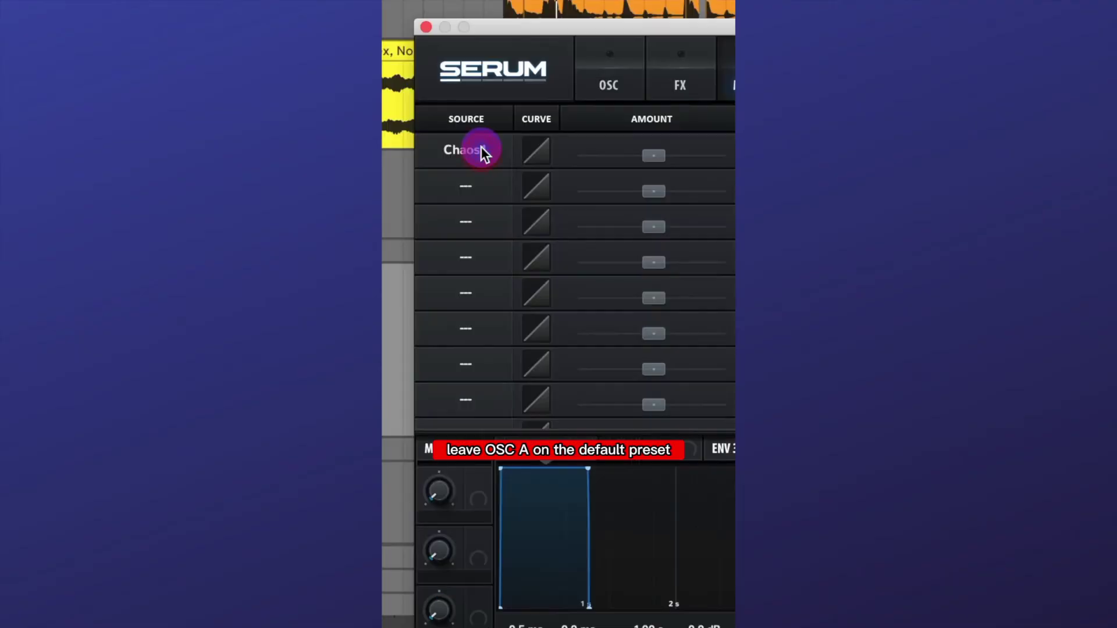
Route a Chaos source to OSC A's pan in the first modulation slot with a moderate positive amount
{"action": "left_click", "coordinate": [479, 150]}
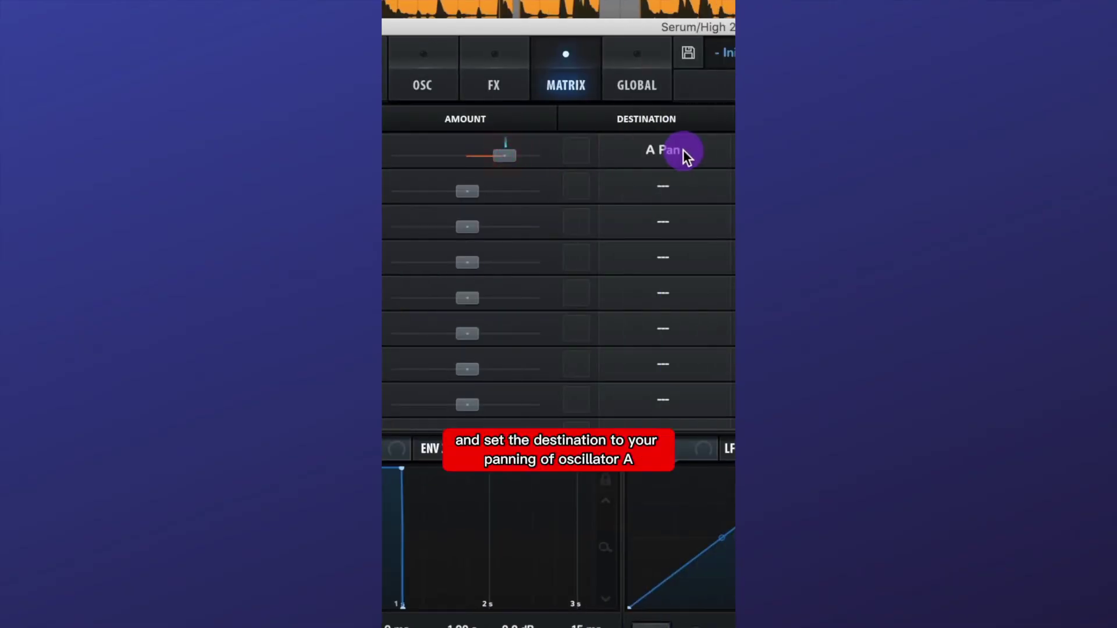
{"action": "left_click", "coordinate": [762, 152]}
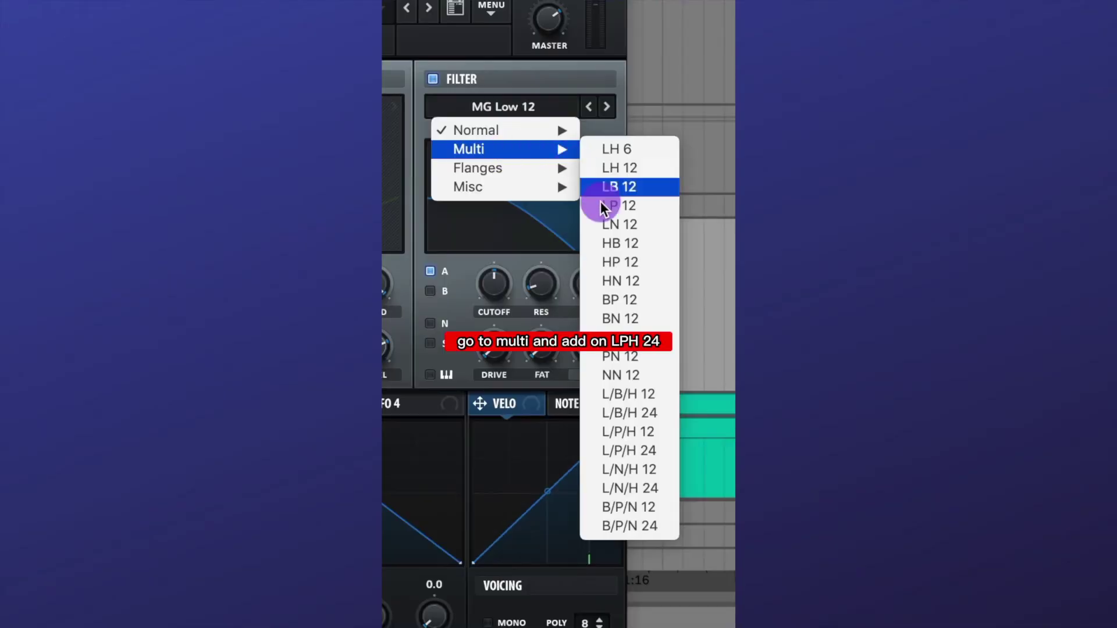
Set OSC A's filter to L/P/H 24 and raise its cutoff, resonance, drive and morph
{"action": "left_click", "coordinate": [661, 450]}
{"action": "left_click_drag", "start_coordinate": [494, 284], "coordinate": [499, 250]}
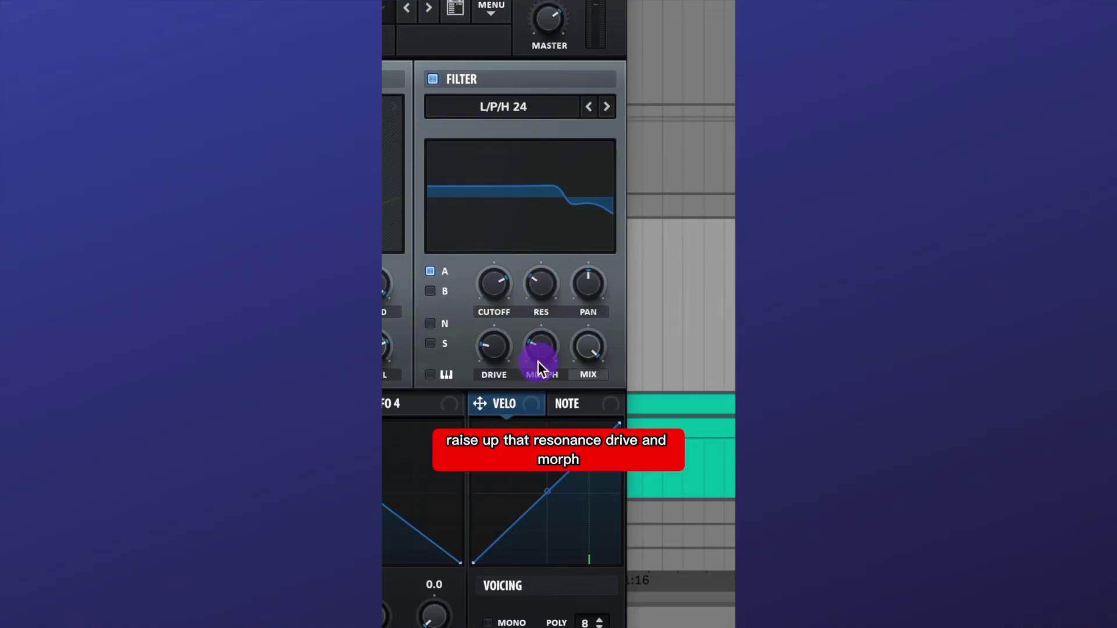
{"action": "left_click_drag", "start_coordinate": [537, 362], "coordinate": [541, 352]}
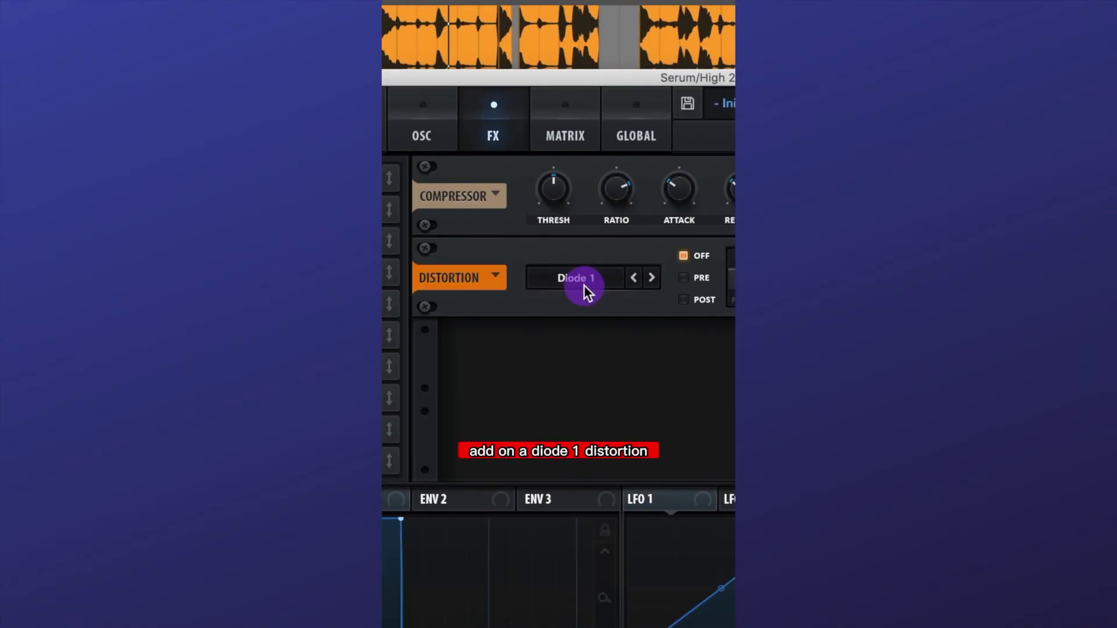
Add a Diode 1 distortion and an MG Low 6 filter to the effects, adjusting their settings
{"action": "left_click_drag", "start_coordinate": [469, 279], "coordinate": [467, 269]}
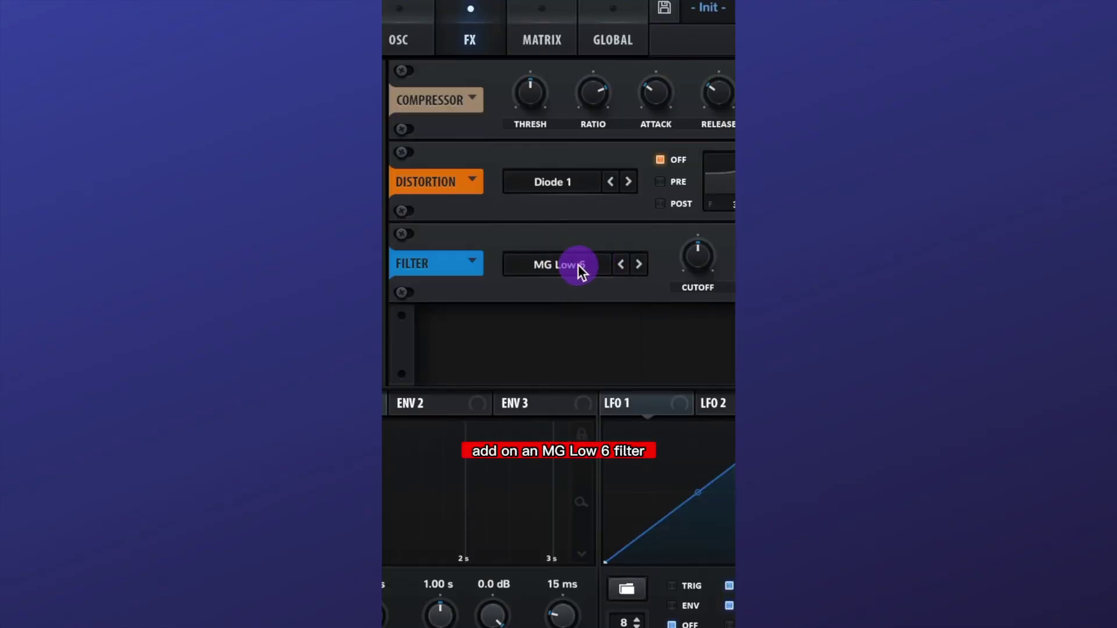
{"action": "left_click_drag", "start_coordinate": [696, 252], "coordinate": [699, 238]}
{"action": "left_click_drag", "start_coordinate": [506, 265], "coordinate": [498, 274]}
{"action": "left_click_drag", "start_coordinate": [576, 264], "coordinate": [643, 260]}
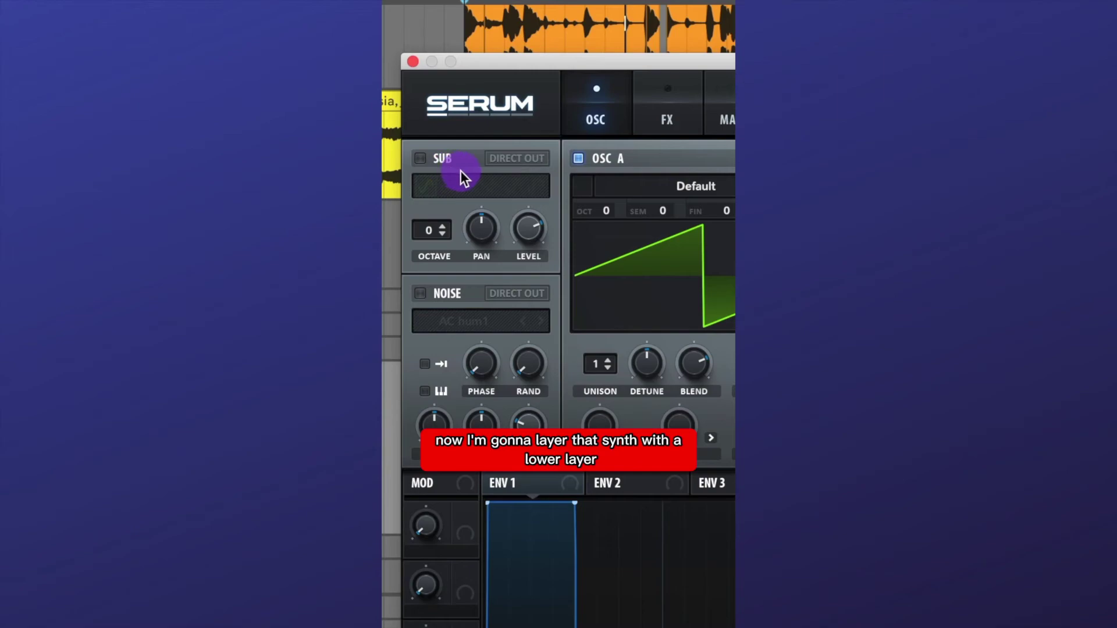
Turn on the sub oscillator for the lower layer and load the AlphaNz noise
{"action": "left_click", "coordinate": [420, 158]}
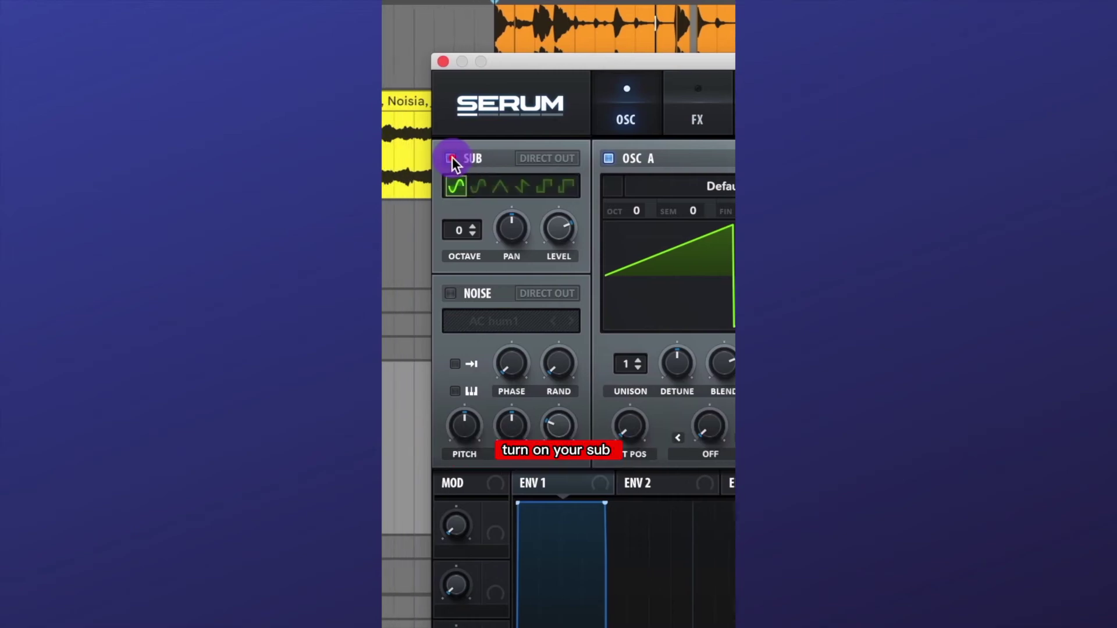
{"action": "mouse_move", "coordinate": [644, 229]}
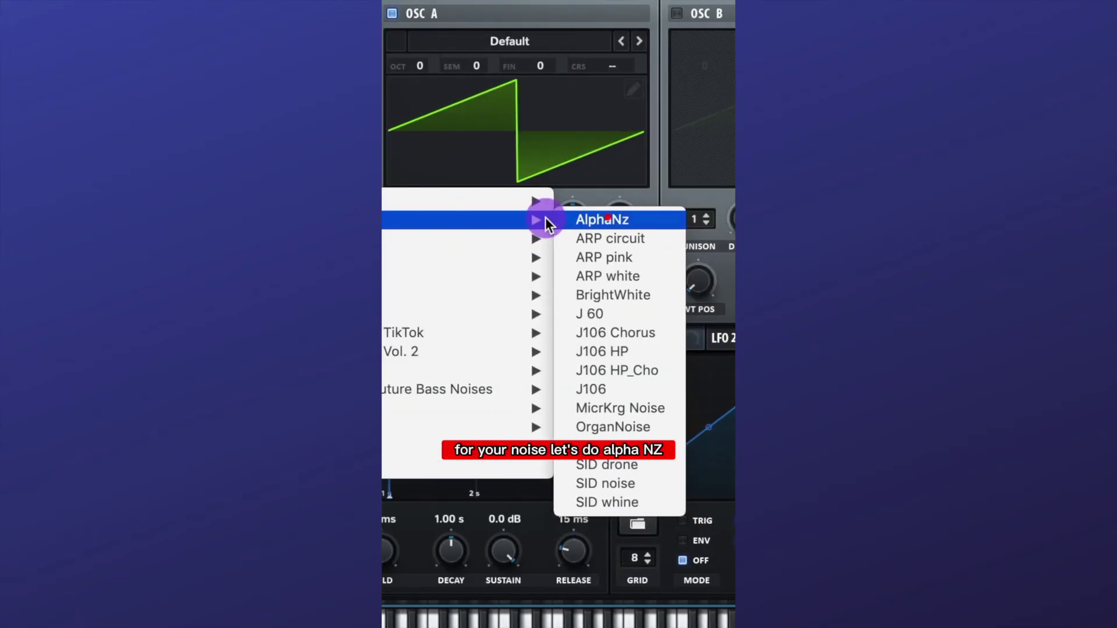
{"action": "left_click", "coordinate": [602, 220]}
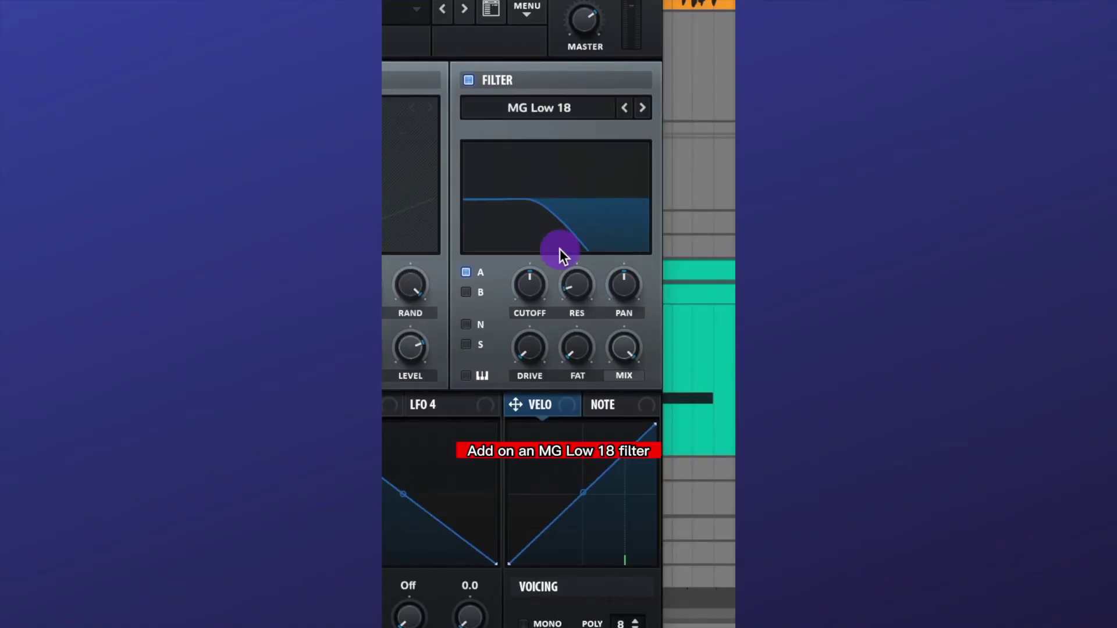
Raise the MG Low 18 filter's cutoff and set the distortion effect to Sine Shaper
{"action": "left_click_drag", "start_coordinate": [540, 294], "coordinate": [550, 243]}
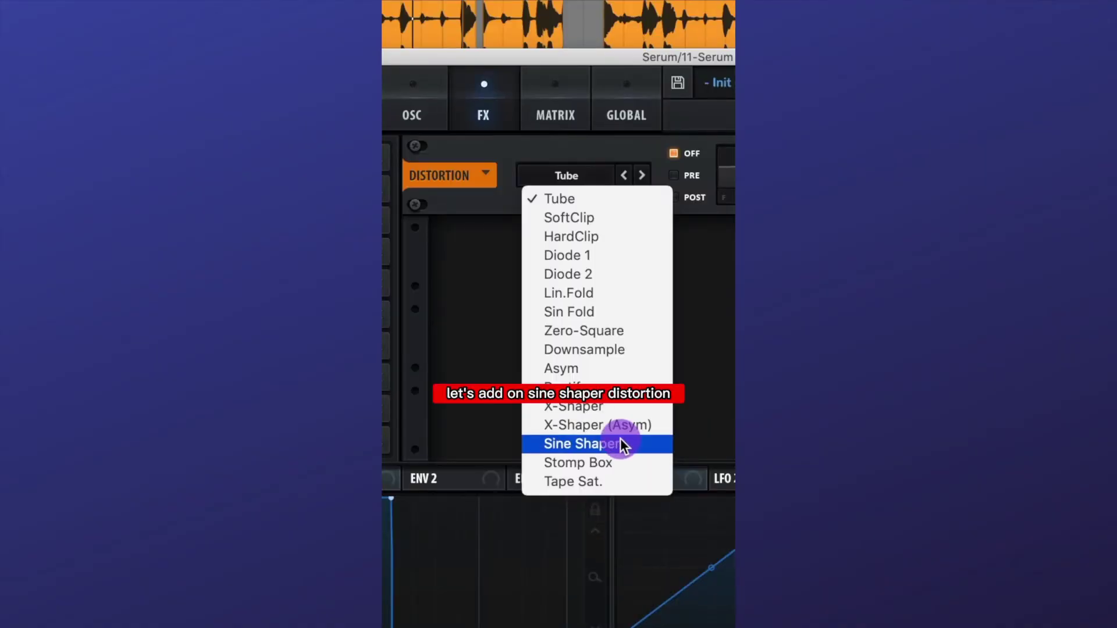
{"action": "left_click", "coordinate": [620, 443]}
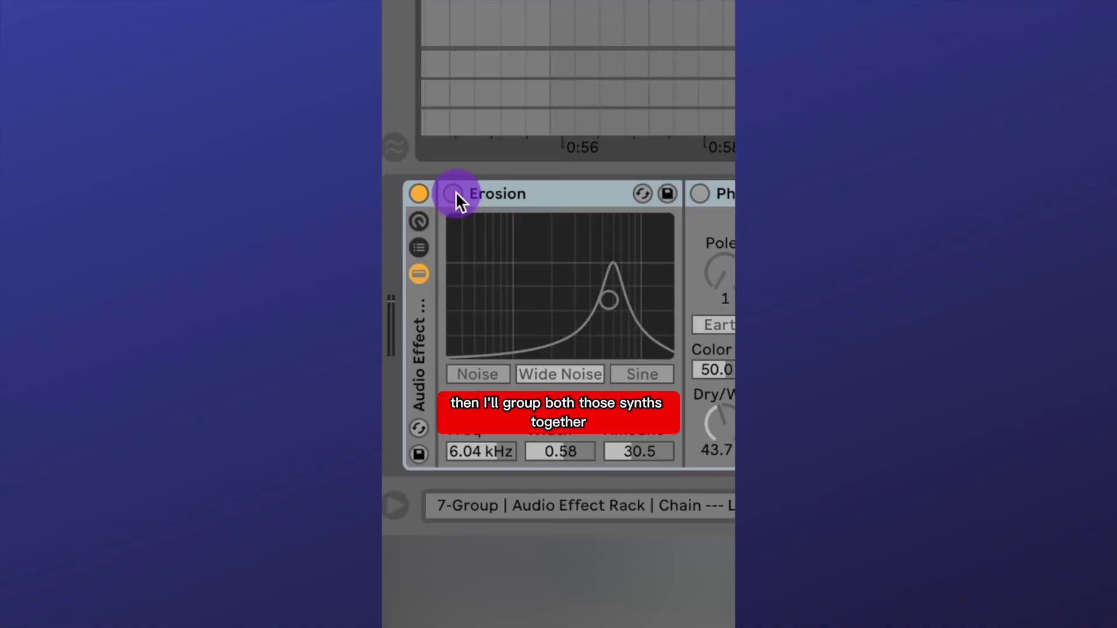
Switch on the Erosion effect in the synth group's Audio Effect Rack in Ableton Live
{"action": "left_click", "coordinate": [452, 194]}
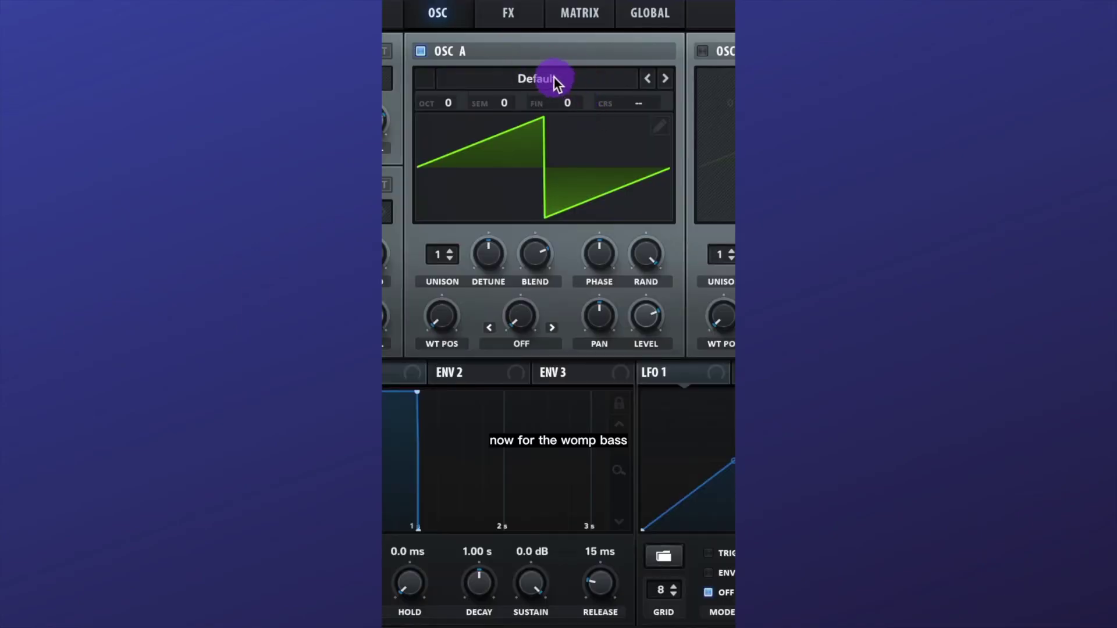
Load the Oddpass [SN] wavetable in OSC A with 7 unison voices, lower detune and wavetable position 82
{"action": "left_click", "coordinate": [554, 76]}
{"action": "left_click", "coordinate": [549, 179]}
{"action": "left_click", "coordinate": [593, 375]}
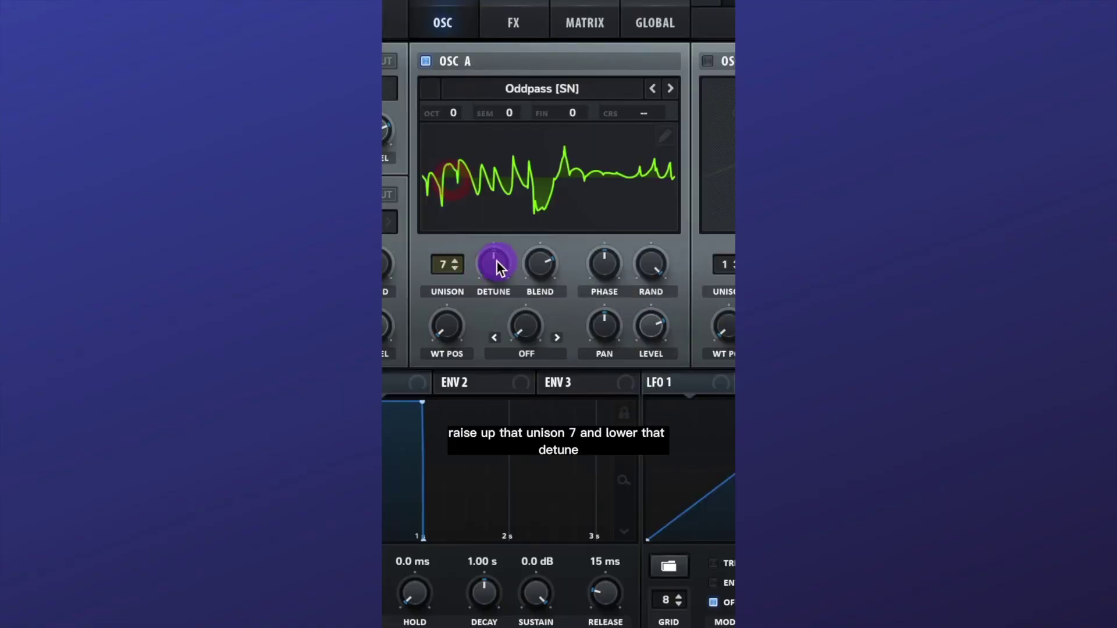
{"action": "left_click_drag", "start_coordinate": [497, 260], "coordinate": [497, 302]}
{"action": "left_click_drag", "start_coordinate": [448, 354], "coordinate": [451, 333]}
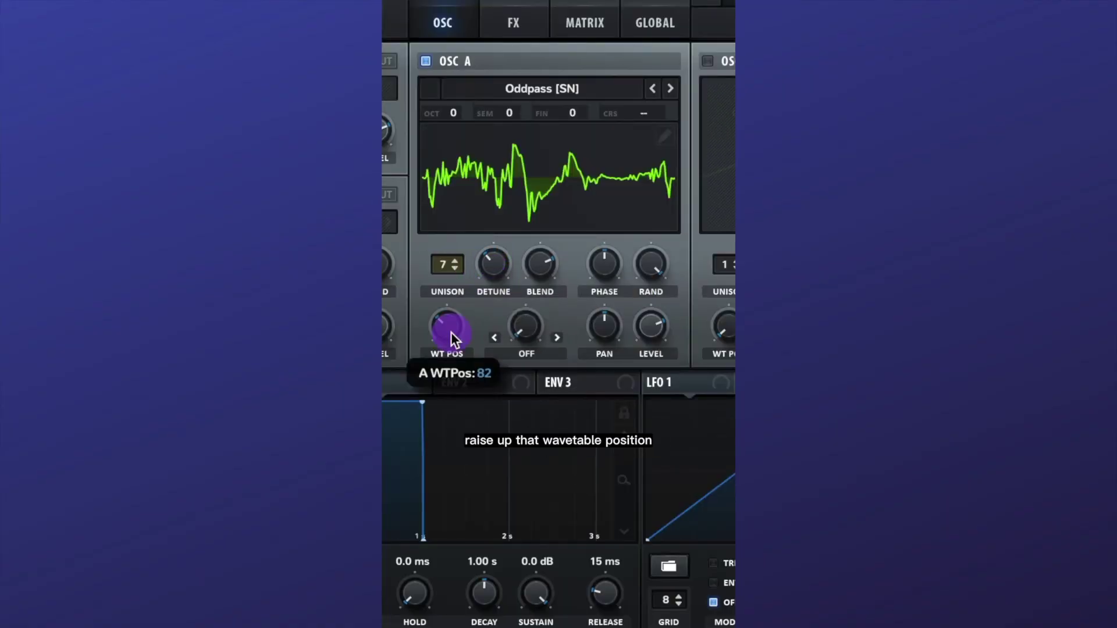
Turn on OSC B at 0% level, and set OSC A's warp to FM (From B) with a raised amount
{"action": "left_click", "coordinate": [707, 60]}
{"action": "left_click_drag", "start_coordinate": [649, 326], "coordinate": [649, 622]}
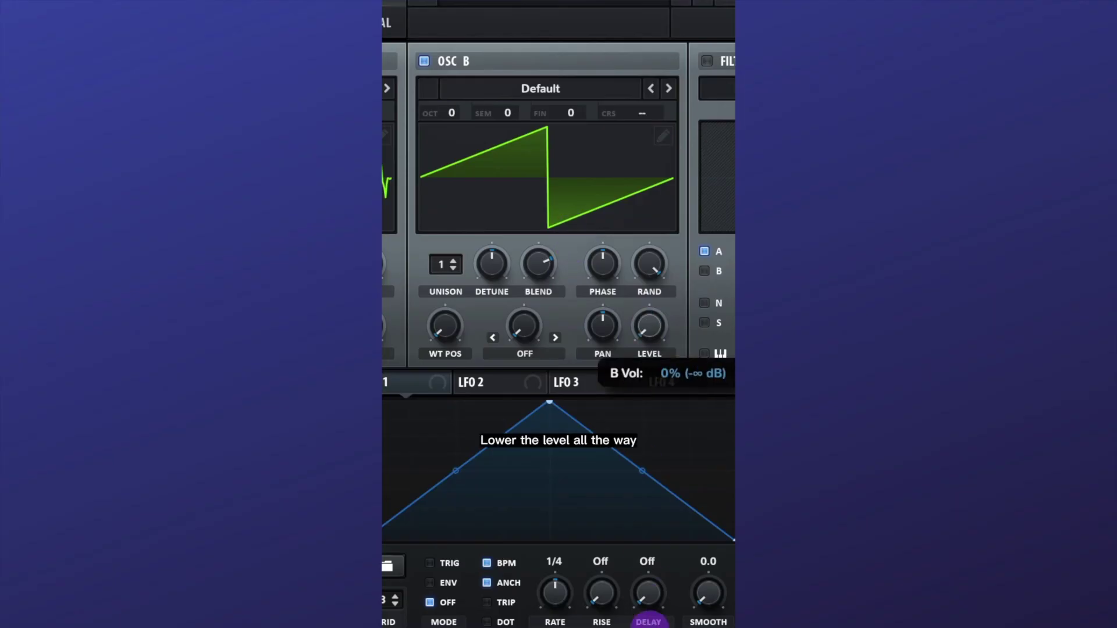
{"action": "left_click", "coordinate": [525, 312]}
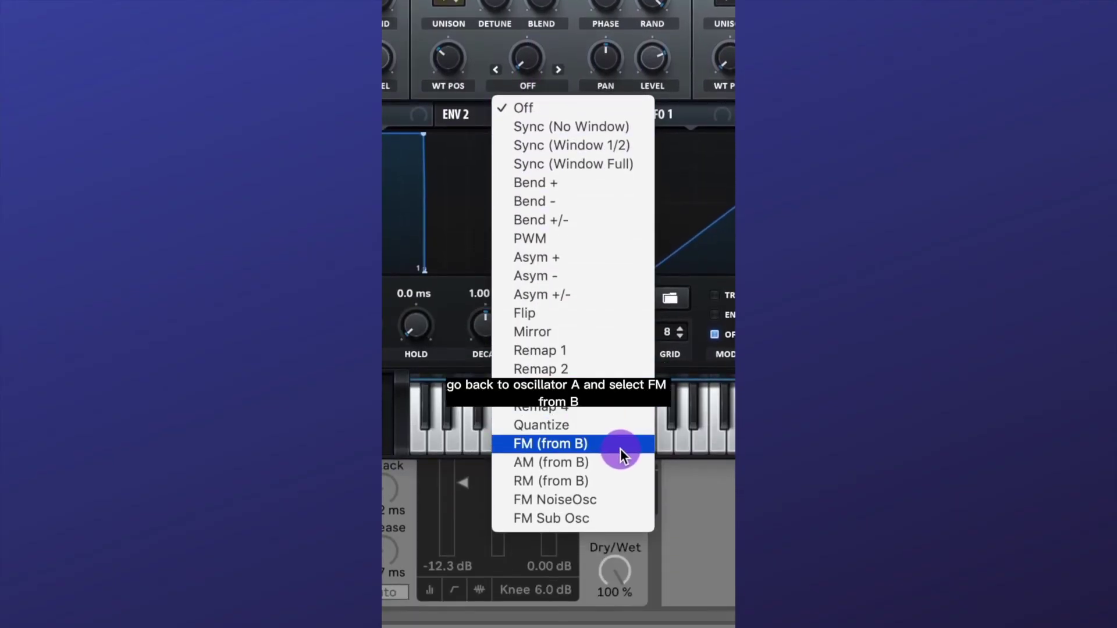
{"action": "left_click", "coordinate": [620, 449]}
{"action": "left_click_drag", "start_coordinate": [527, 58], "coordinate": [547, 0]}
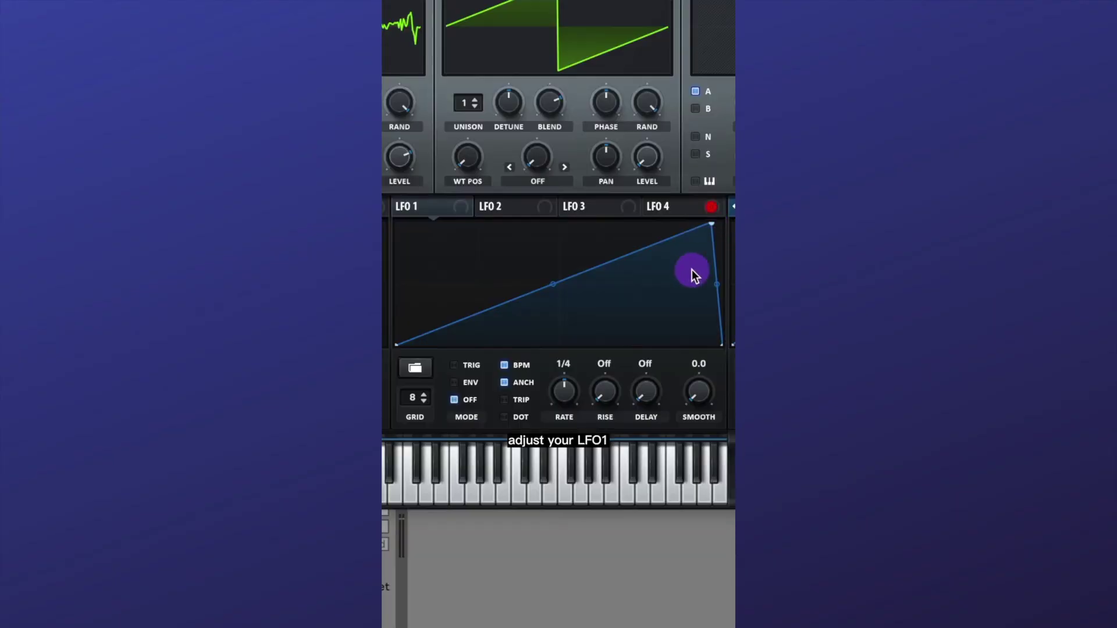
Switch LFO 1 to envelope mode and assign it to OSC A's level and FM (From B) amount
{"action": "left_click", "coordinate": [470, 382]}
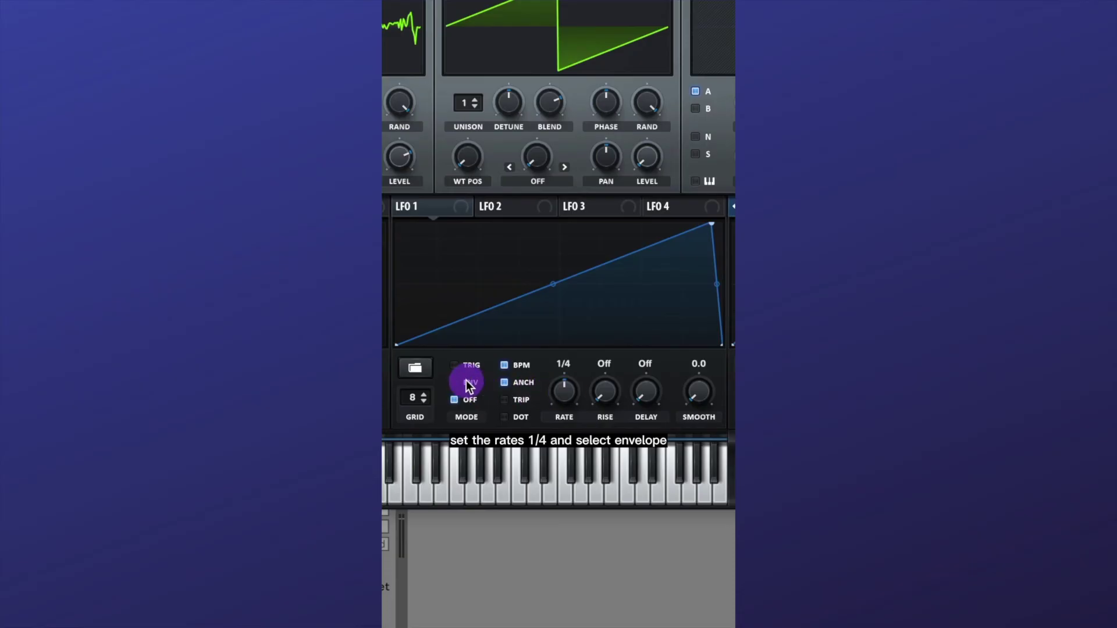
{"action": "left_click_drag", "start_coordinate": [406, 206], "coordinate": [405, 157]}
{"action": "left_click_drag", "start_coordinate": [548, 232], "coordinate": [543, 232]}
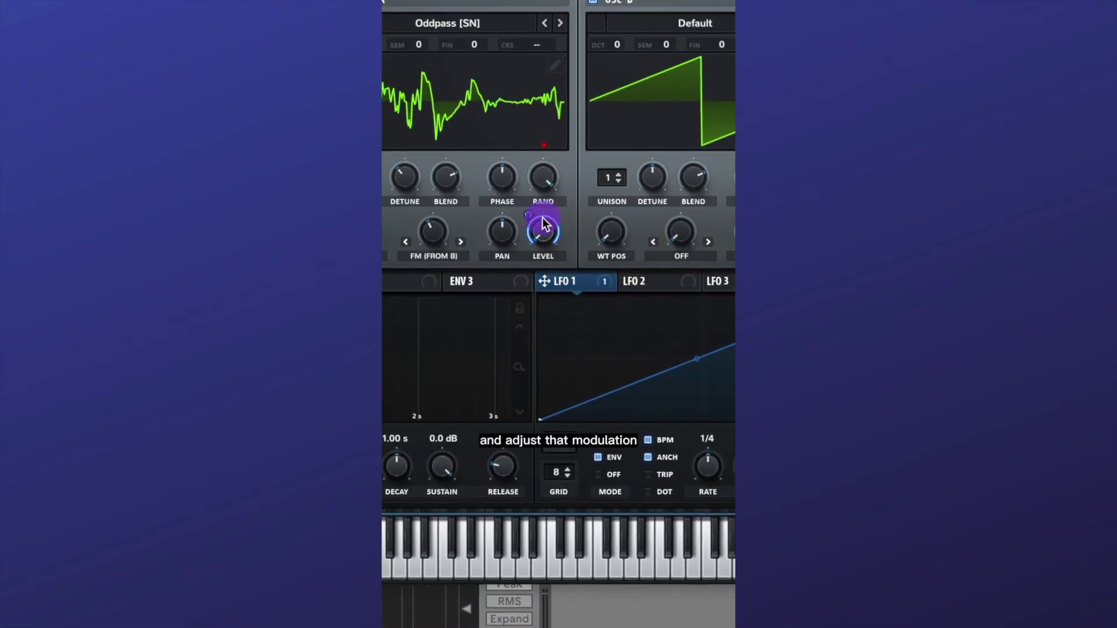
{"action": "left_click_drag", "start_coordinate": [592, 281], "coordinate": [433, 231]}
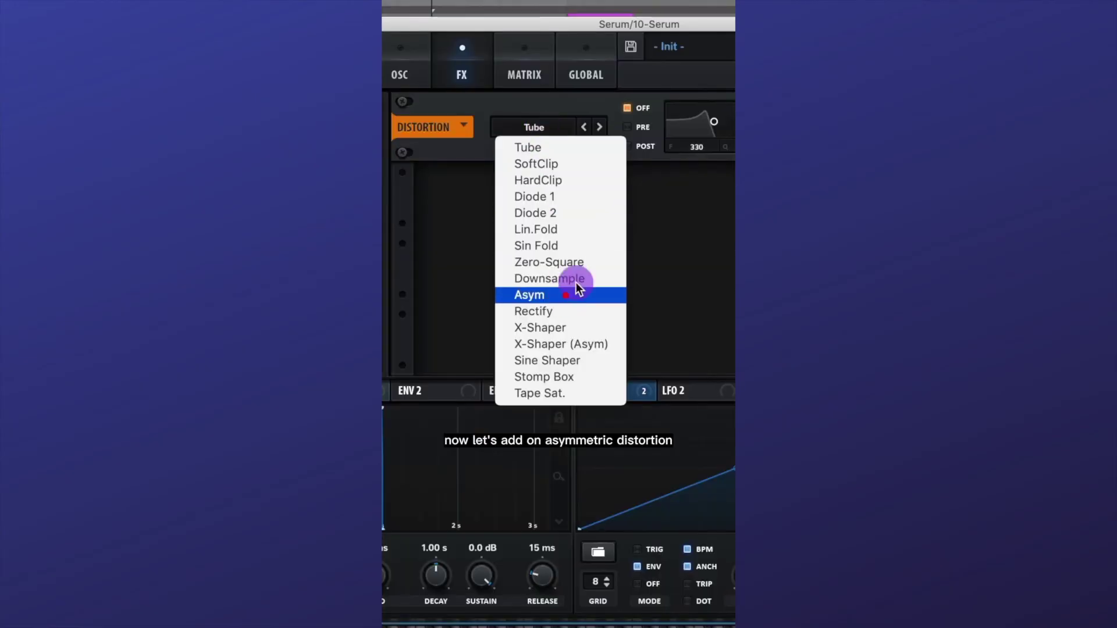
Set the distortion effect to Asym and raise its drive to 100% and its mix fully
{"action": "left_click", "coordinate": [574, 283]}
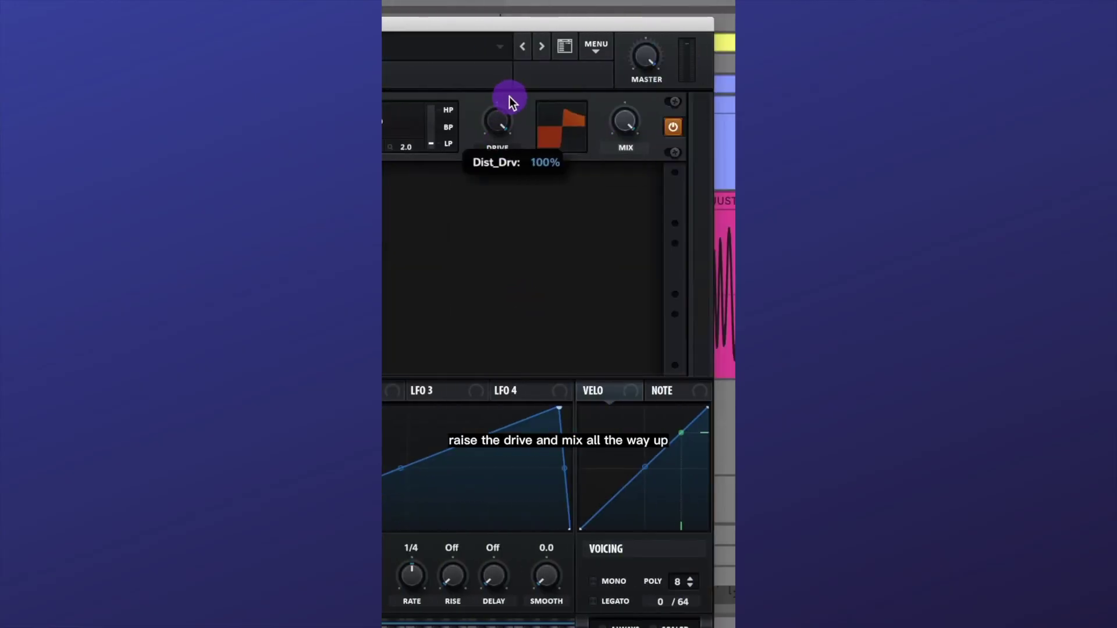
{"action": "left_click_drag", "start_coordinate": [508, 100], "coordinate": [508, 93]}
{"action": "left_click_drag", "start_coordinate": [669, 99], "coordinate": [668, 82]}
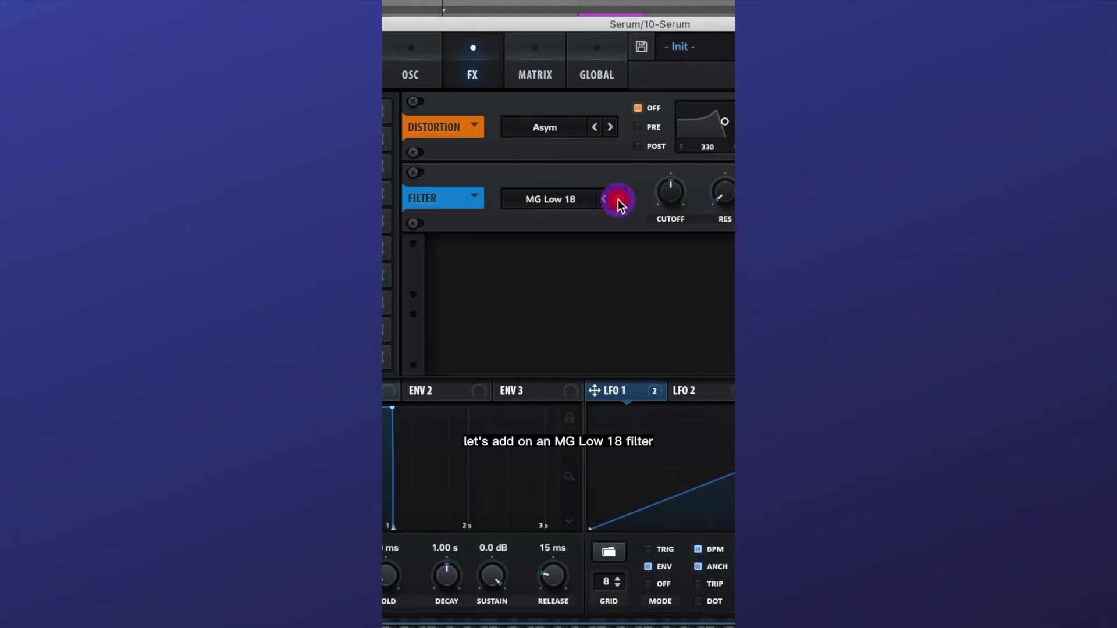
Assign LFO 1 to the MG Low 18 effect filter's cutoff and adjust the modulation amount
{"action": "left_click_drag", "start_coordinate": [594, 390], "coordinate": [667, 273]}
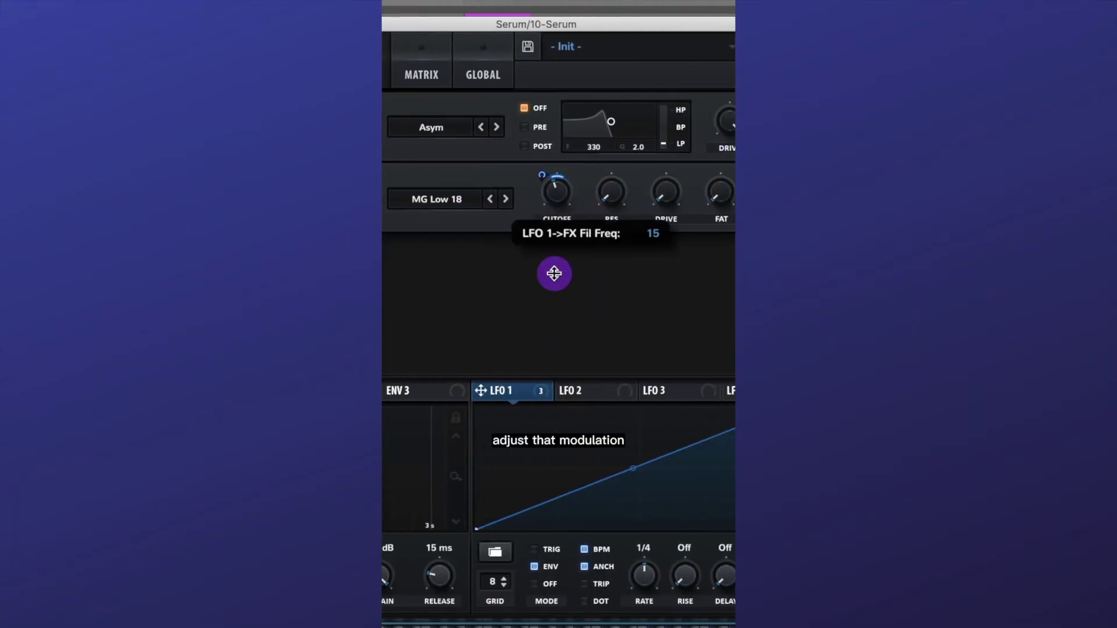
{"action": "left_click_drag", "start_coordinate": [611, 227], "coordinate": [646, 220]}
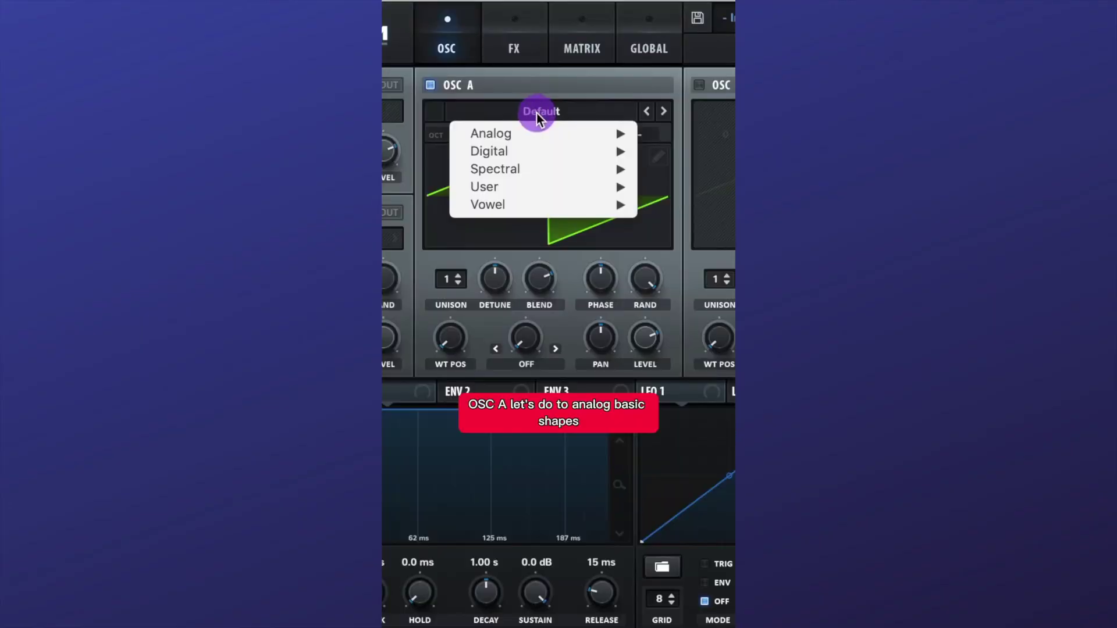
Load the Analog Basic Shapes wavetable in OSC A
{"action": "mouse_move", "coordinate": [552, 126]}
{"action": "left_click", "coordinate": [663, 215]}
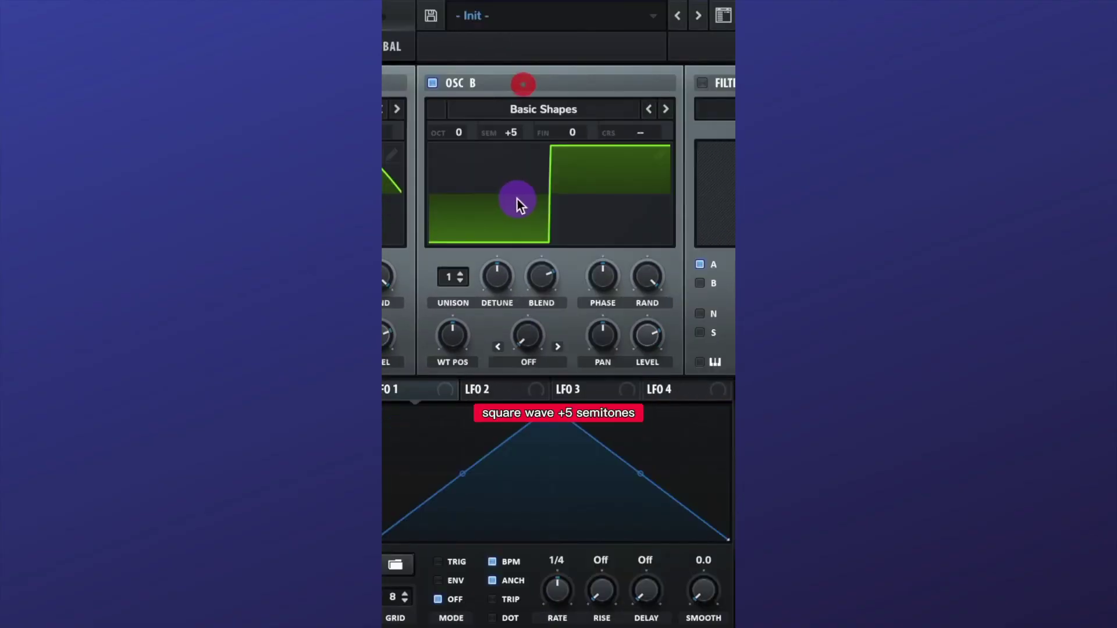
Set OSC B's fine tuning to 45, lower its level fully, and give it a Sync warp with a raised amount
{"action": "left_click_drag", "start_coordinate": [572, 133], "coordinate": [572, 110]}
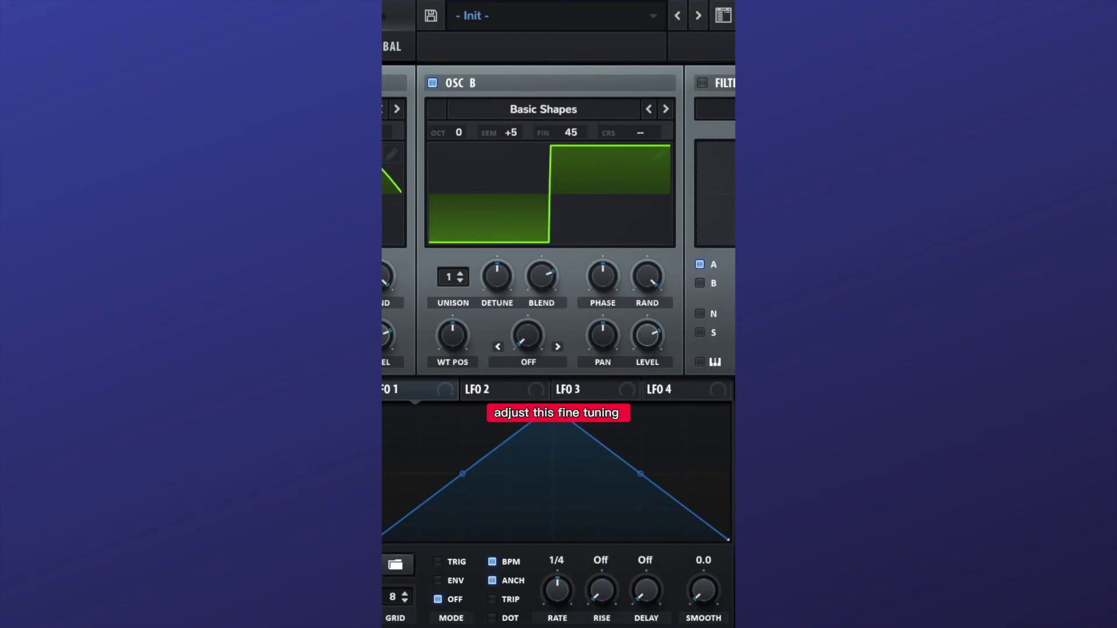
{"action": "left_click_drag", "start_coordinate": [647, 335], "coordinate": [661, 531]}
{"action": "left_click", "coordinate": [528, 362]}
{"action": "left_click", "coordinate": [500, 394]}
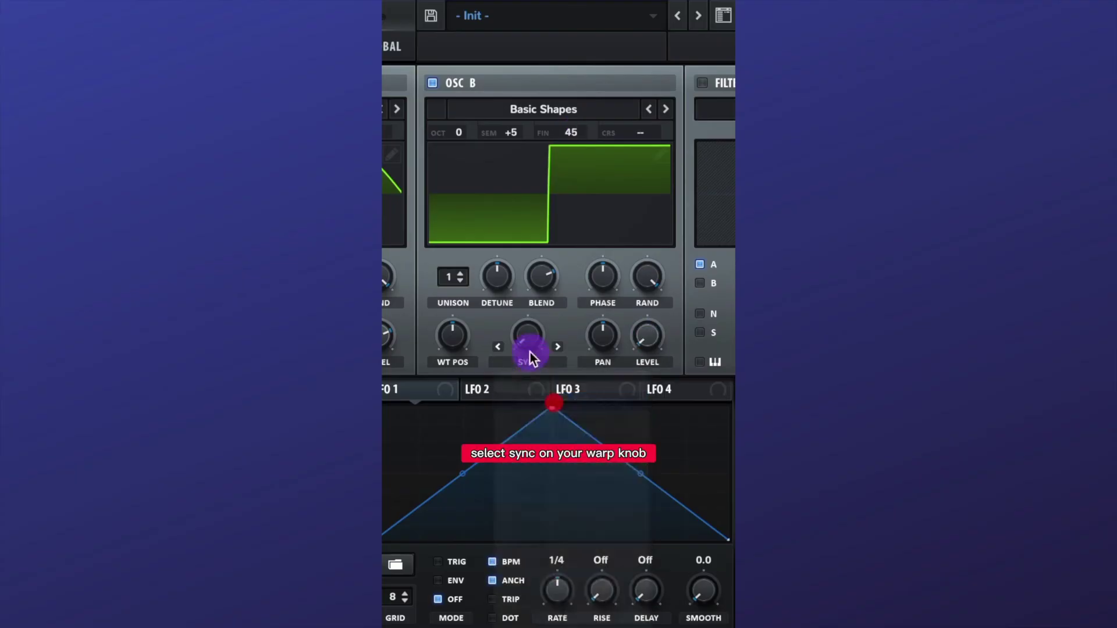
{"action": "left_click_drag", "start_coordinate": [530, 351], "coordinate": [538, 316]}
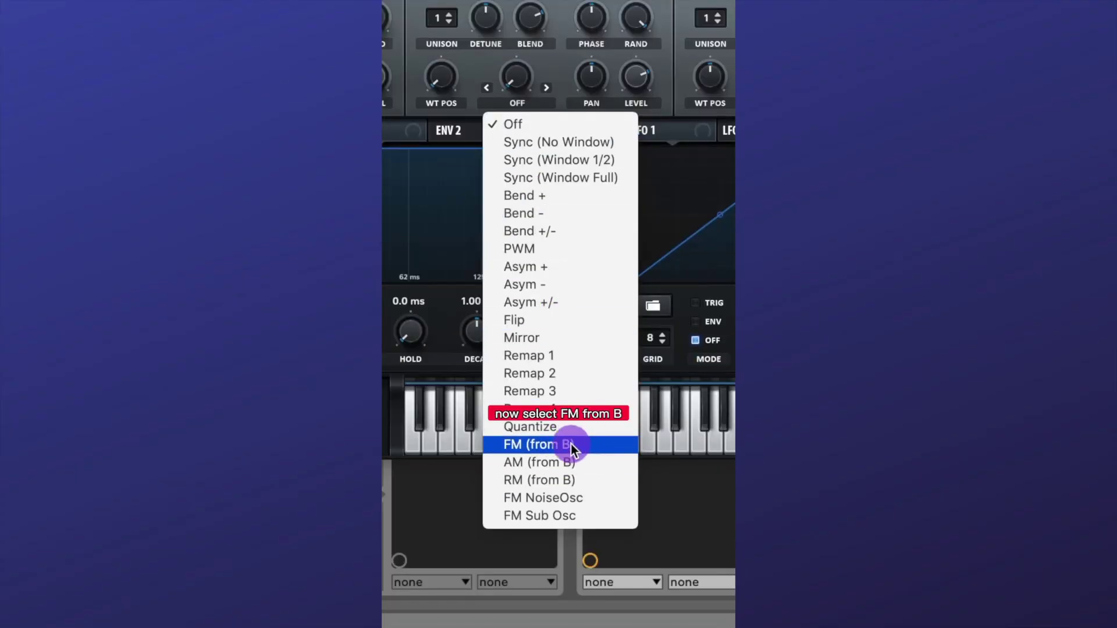
Set OSC A's warp to FM (From B) and raise the warp amount
{"action": "left_click", "coordinate": [571, 444]}
{"action": "double_click", "coordinate": [516, 76]}
{"action": "type", "text": "4"}
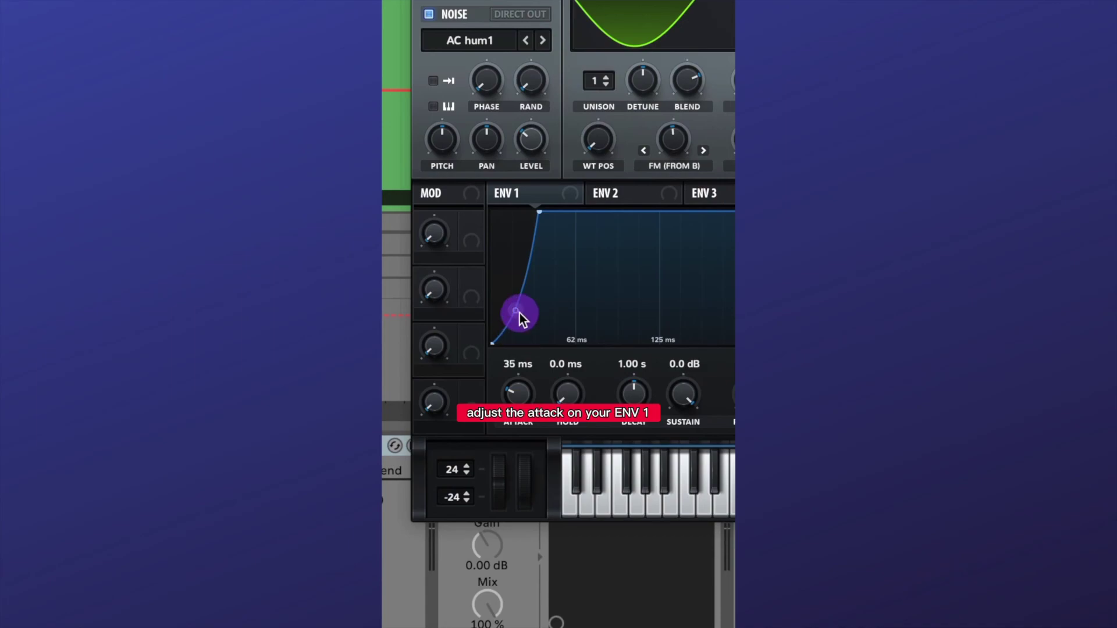
Adjust the curve of ENV 1's 35 ms attack, and turn on Always portamento with a raised amount
{"action": "left_click_drag", "start_coordinate": [518, 314], "coordinate": [526, 330]}
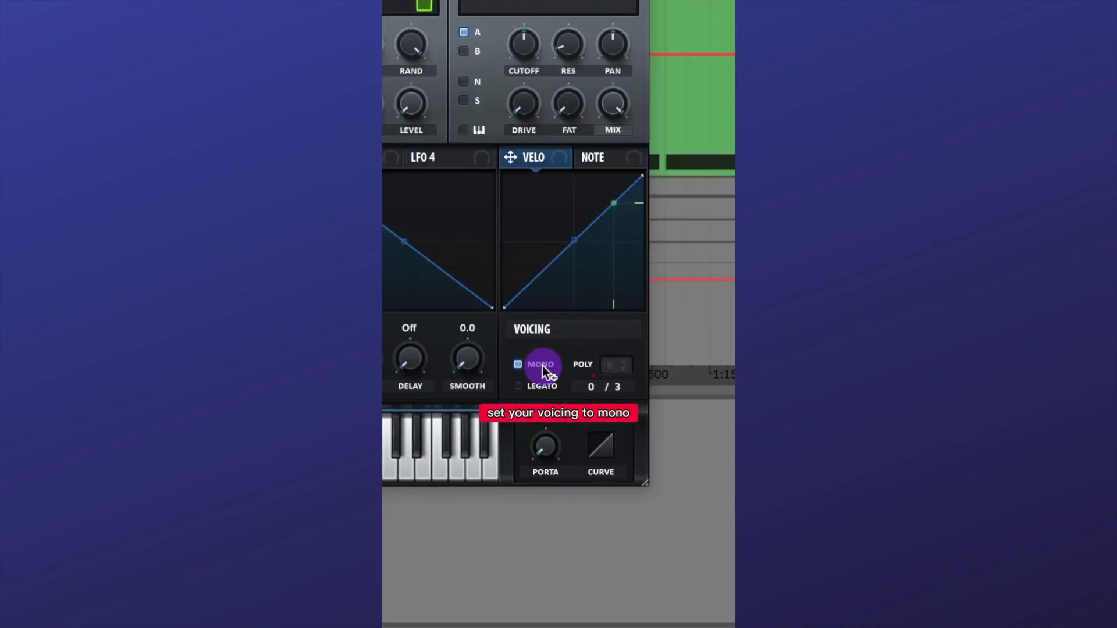
{"action": "left_click", "coordinate": [556, 416]}
{"action": "left_click_drag", "start_coordinate": [550, 451], "coordinate": [553, 406]}
Switch the compressor effect to Multiband and raise its gain slightly
{"action": "left_click", "coordinate": [515, 219]}
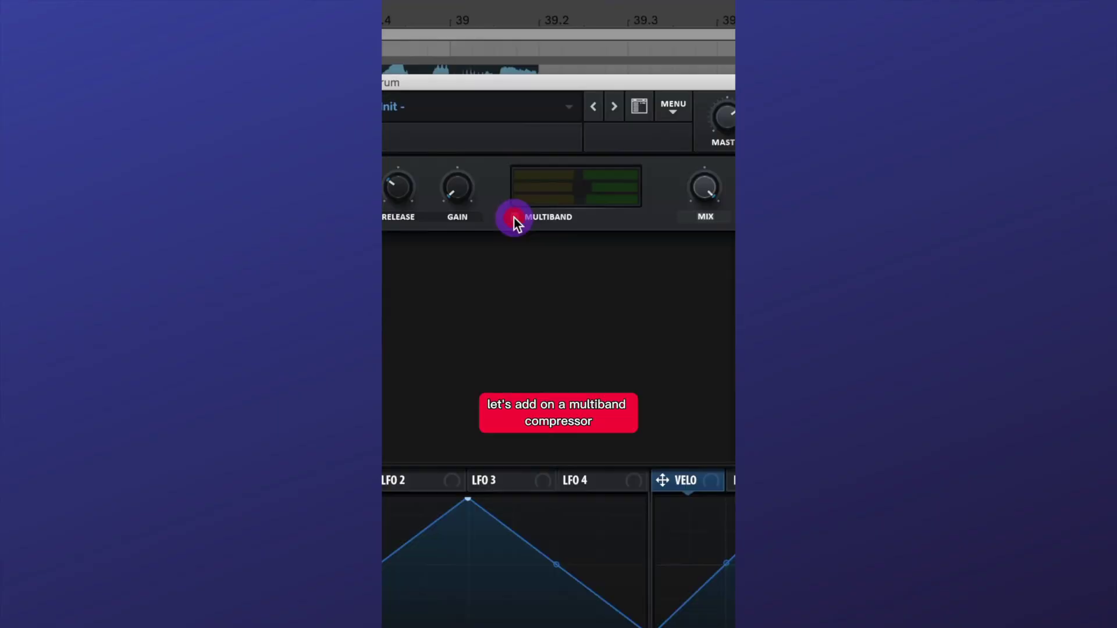
{"action": "left_click", "coordinate": [464, 182]}
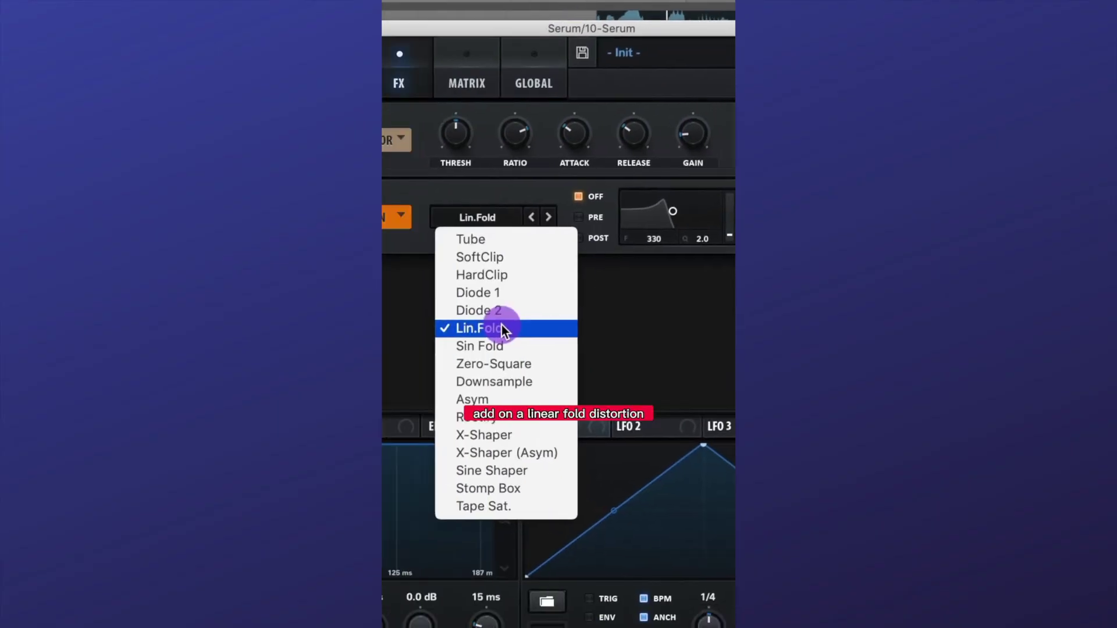
Set the distortion effect to Lin.Fold with 20% drive and a lowered mix
{"action": "left_click", "coordinate": [502, 325]}
{"action": "left_click_drag", "start_coordinate": [519, 200], "coordinate": [518, 194]}
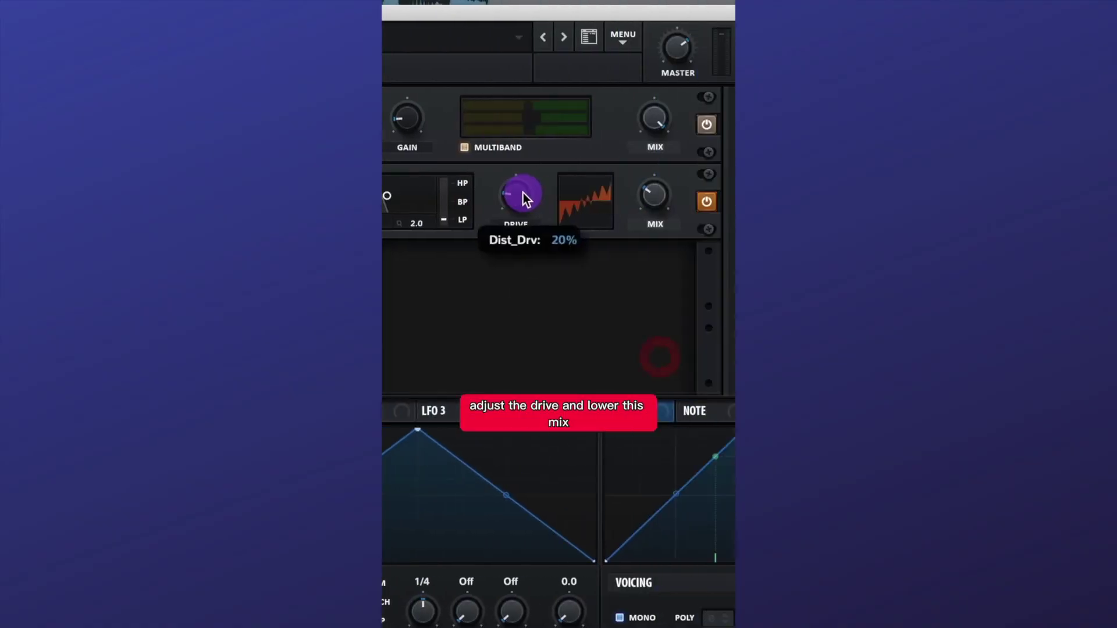
{"action": "left_click_drag", "start_coordinate": [620, 192], "coordinate": [617, 191]}
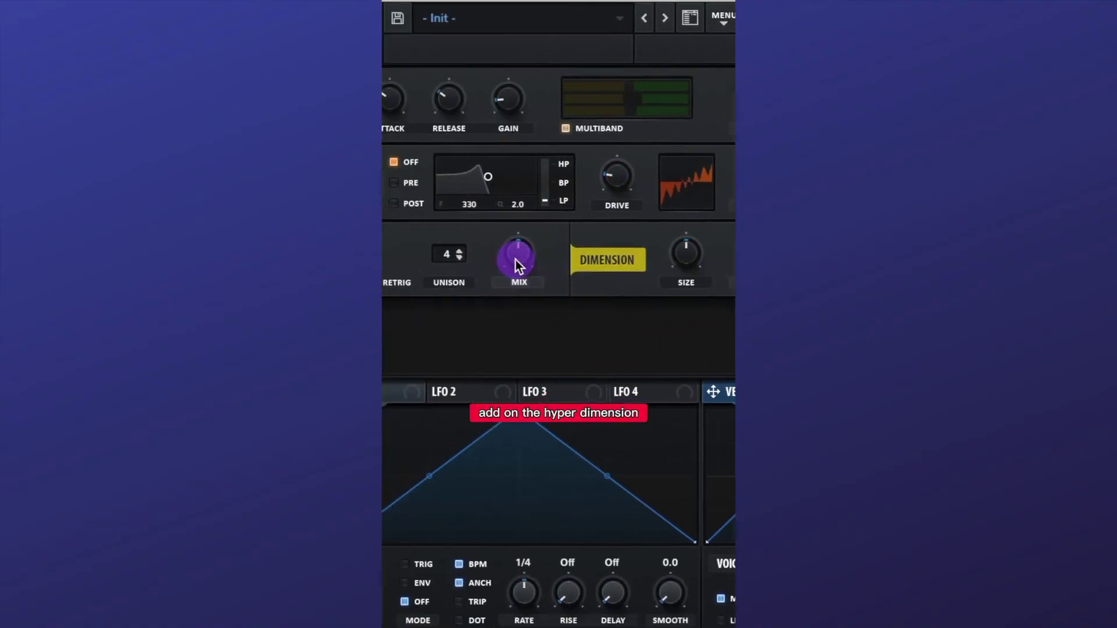
Lower the Hyper mix fully and reduce the Dimension's size and mix
{"action": "mouse_move", "coordinate": [515, 259]}
{"action": "left_mouse_down"}
{"action": "mouse_move", "coordinate": [526, 258]}
{"action": "mouse_move", "coordinate": [514, 281]}
{"action": "left_mouse_up"}
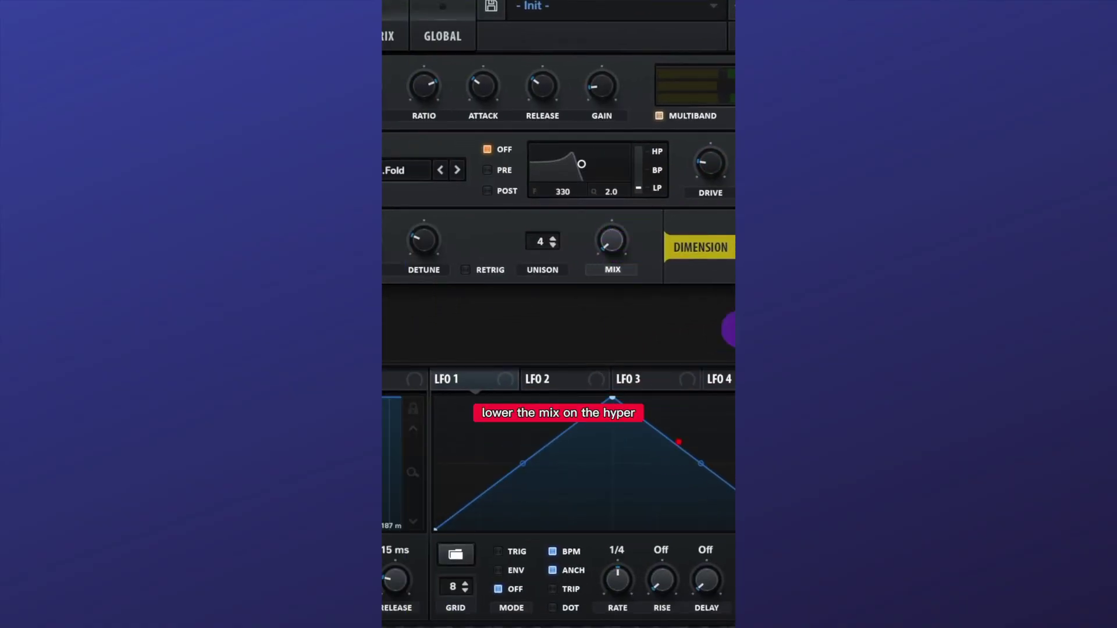
{"action": "left_click", "coordinate": [603, 233]}
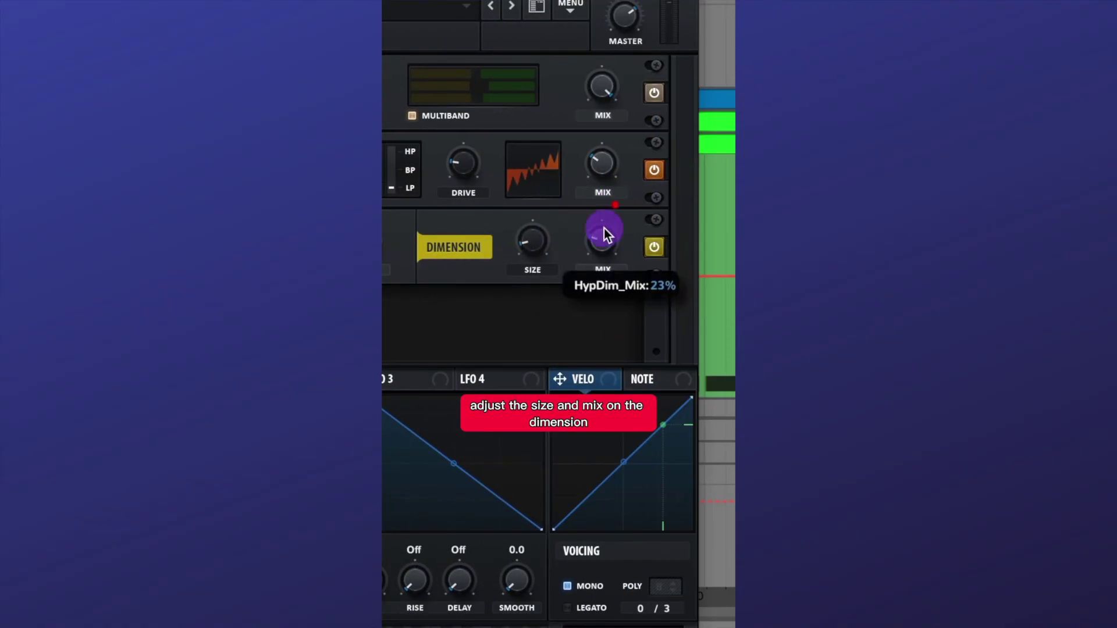
{"action": "left_click_drag", "start_coordinate": [603, 232], "coordinate": [603, 256]}
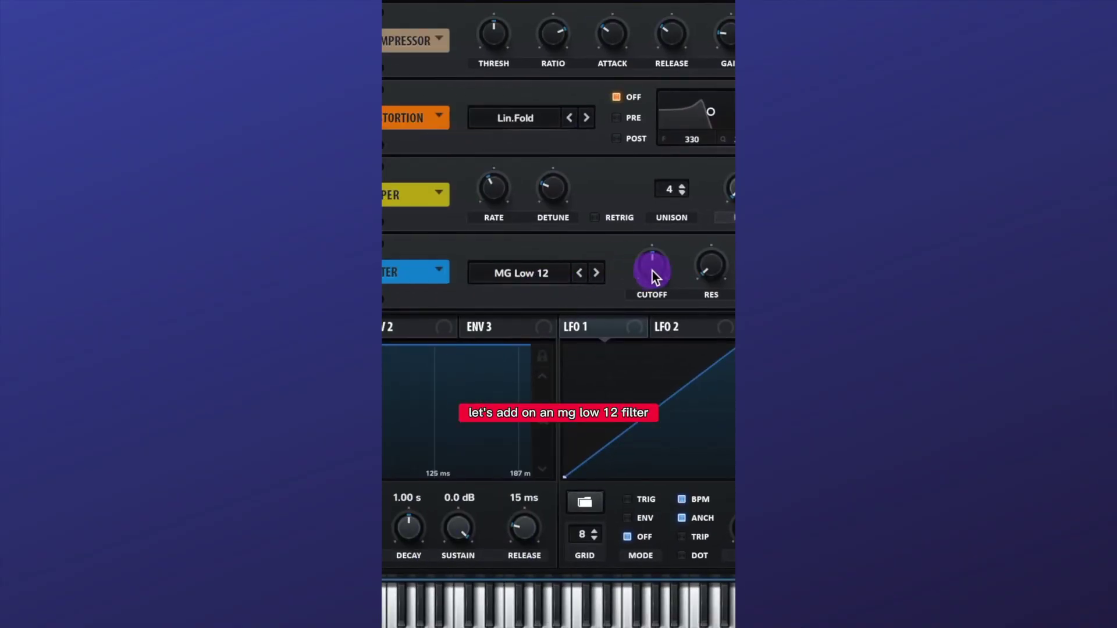
Adjust the MG Low 12 effect filter's cutoff and fat, and adjust the hall reverb's mix
{"action": "left_click_drag", "start_coordinate": [652, 271], "coordinate": [654, 260]}
{"action": "left_click_drag", "start_coordinate": [452, 261], "coordinate": [451, 261]}
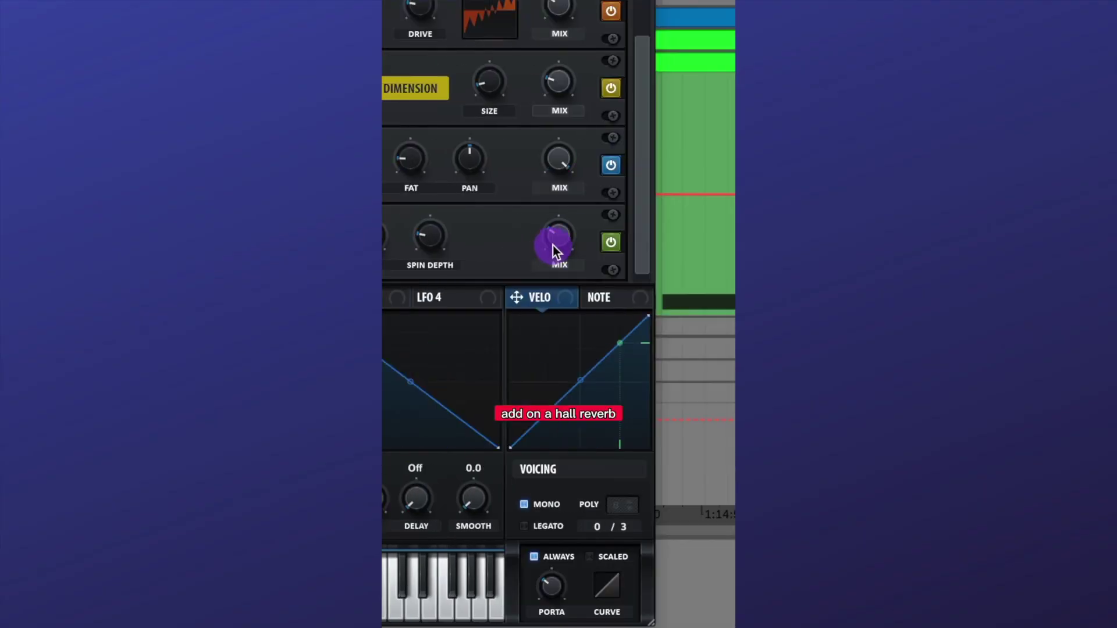
{"action": "left_click_drag", "start_coordinate": [553, 245], "coordinate": [555, 243]}
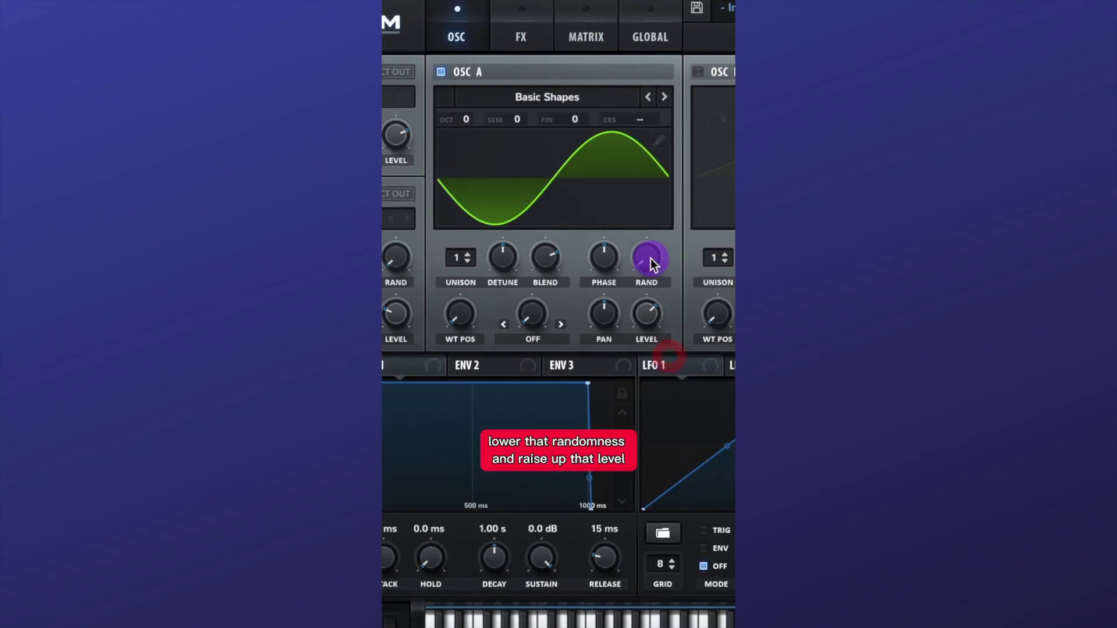
Lower OSC A's phase randomness fully and raise its level to maximum
{"action": "left_click_drag", "start_coordinate": [650, 263], "coordinate": [651, 259]}
{"action": "left_click_drag", "start_coordinate": [647, 311], "coordinate": [653, 253]}
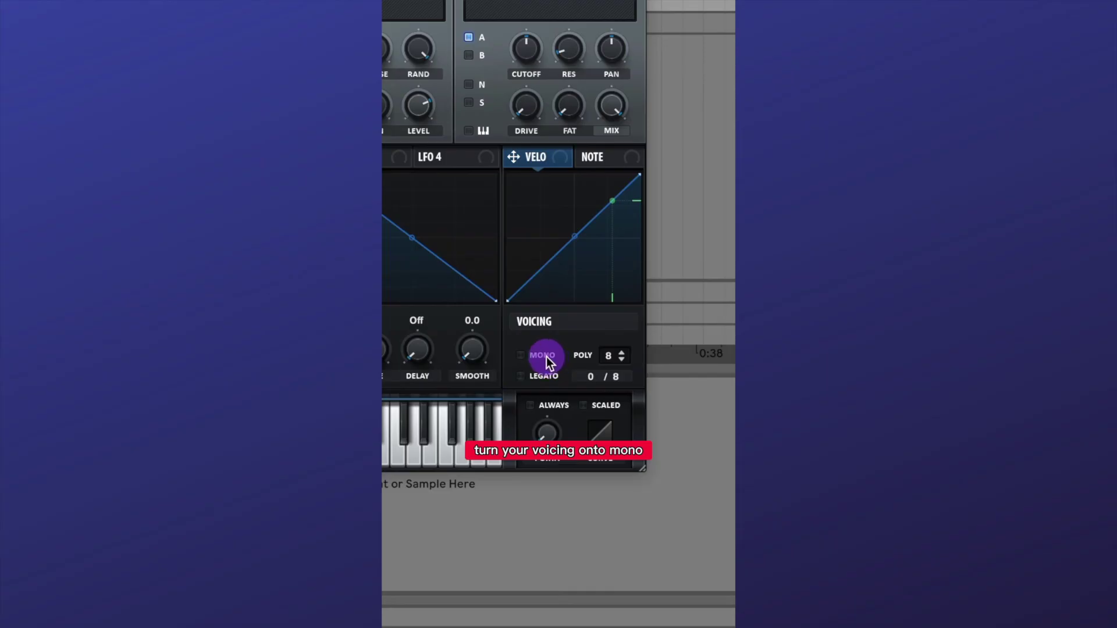
Set LFO 1 to envelope mode with a 32.0 Hz rate and assign it to OSC A's coarse pitch
{"action": "left_click", "coordinate": [520, 378]}
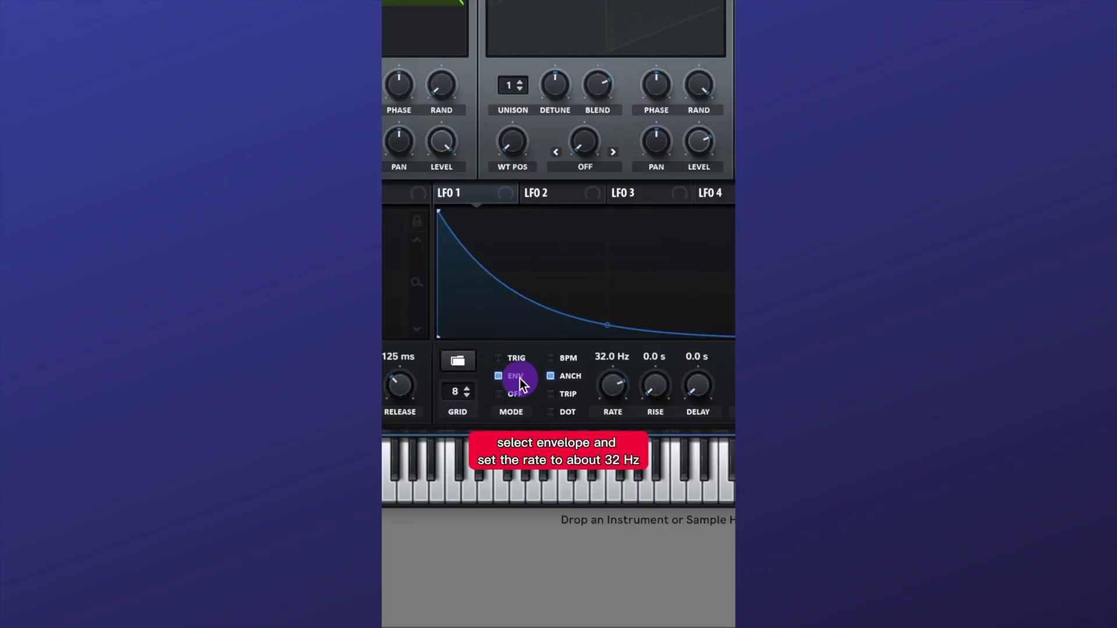
{"action": "left_click_drag", "start_coordinate": [505, 194], "coordinate": [652, 123]}
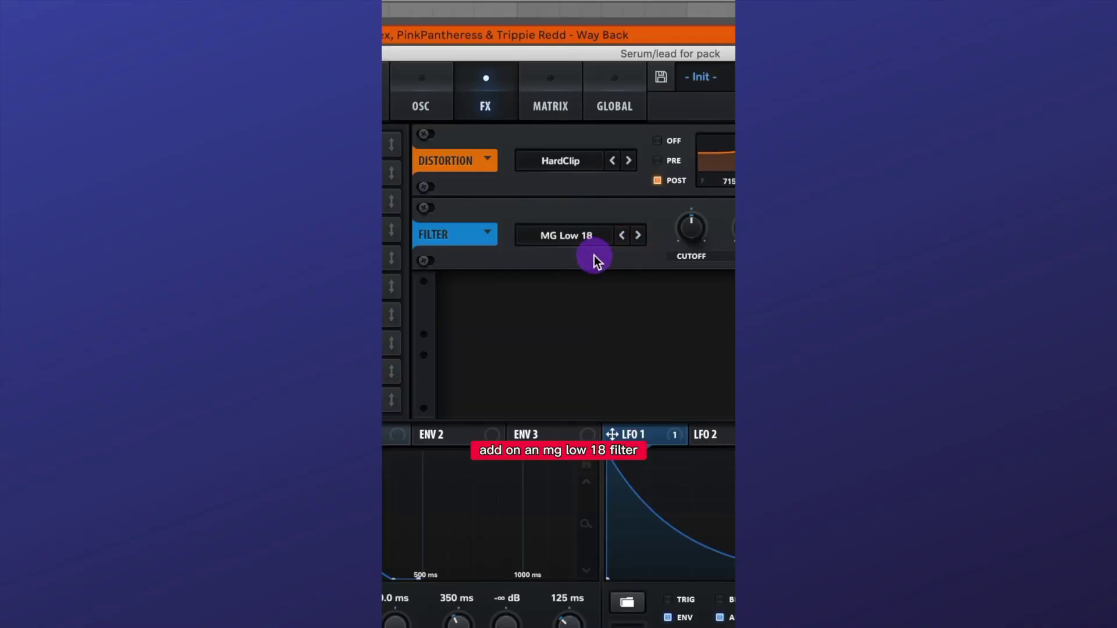
Assign ENV 1 to the MG Low 18 effect filter's cutoff and raise the filter's resonance and drive
{"action": "left_click_drag", "start_coordinate": [401, 277], "coordinate": [526, 197]}
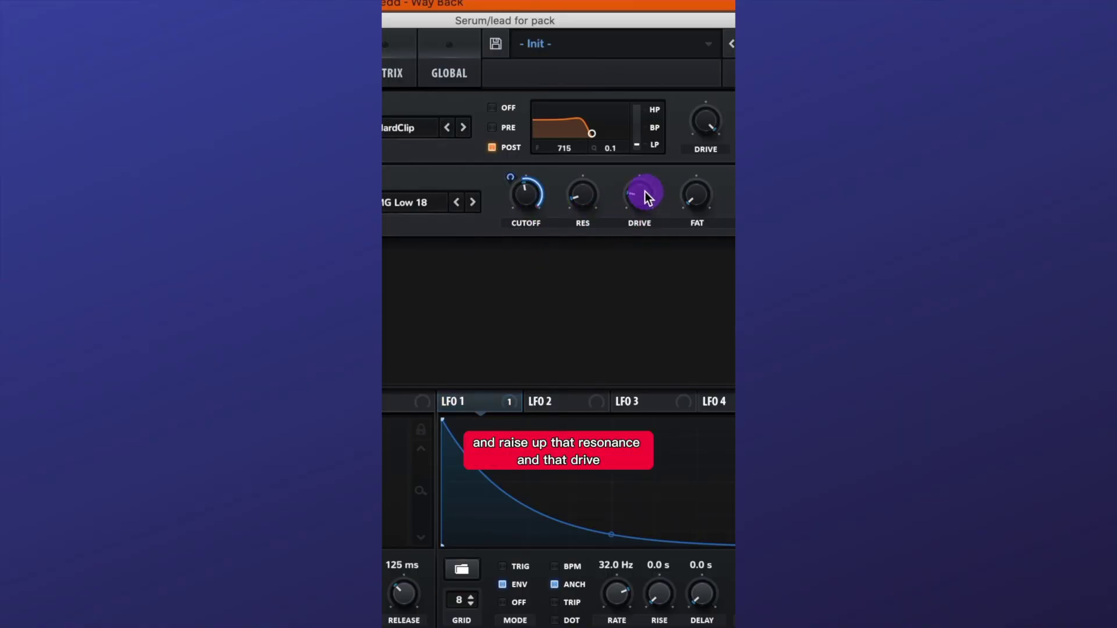
{"action": "left_click_drag", "start_coordinate": [645, 191], "coordinate": [661, 214]}
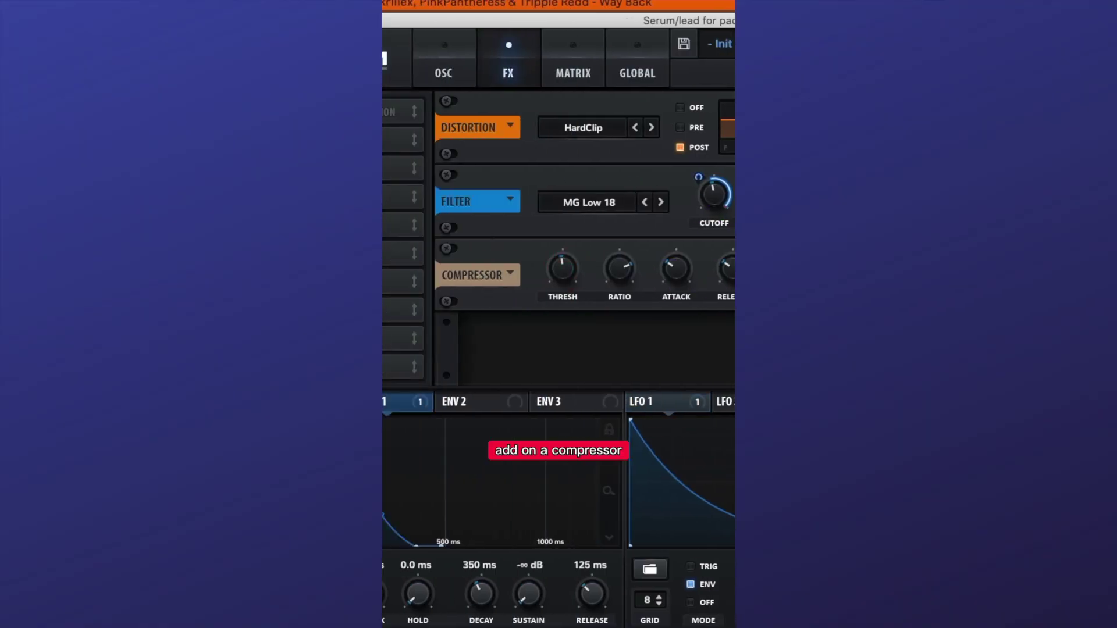